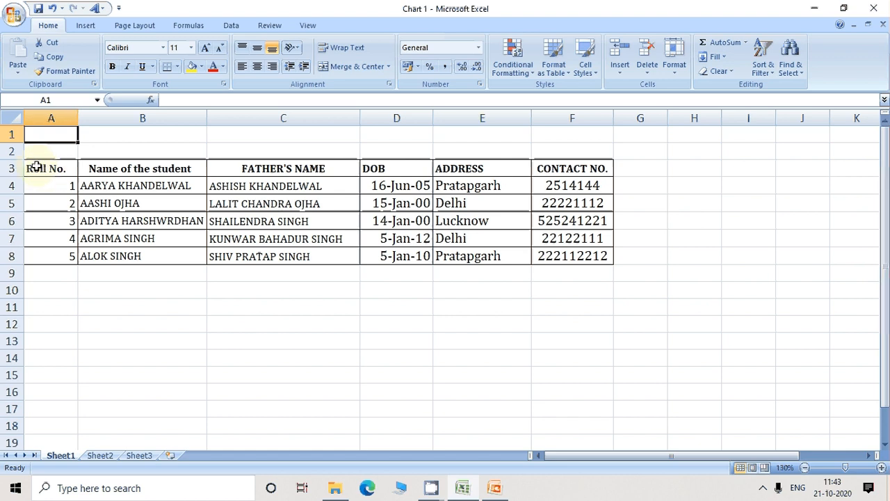
- Sort the student table A3:F8 by Name of the student, on values, in A to Z order
left_click_drag(31, 169, 593, 255)
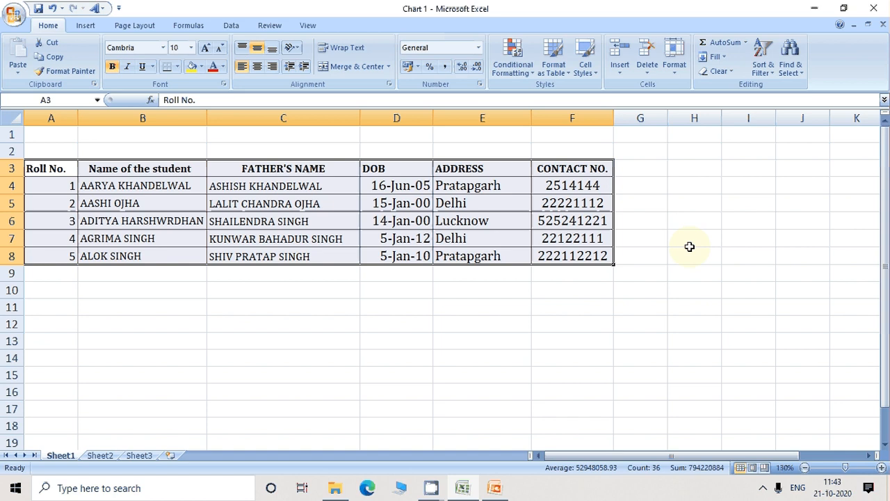
left_click(231, 26)
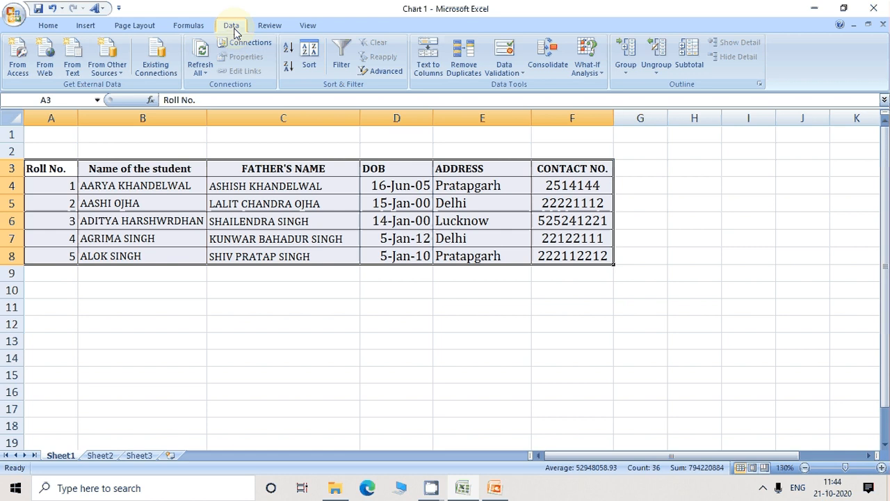
left_click(310, 62)
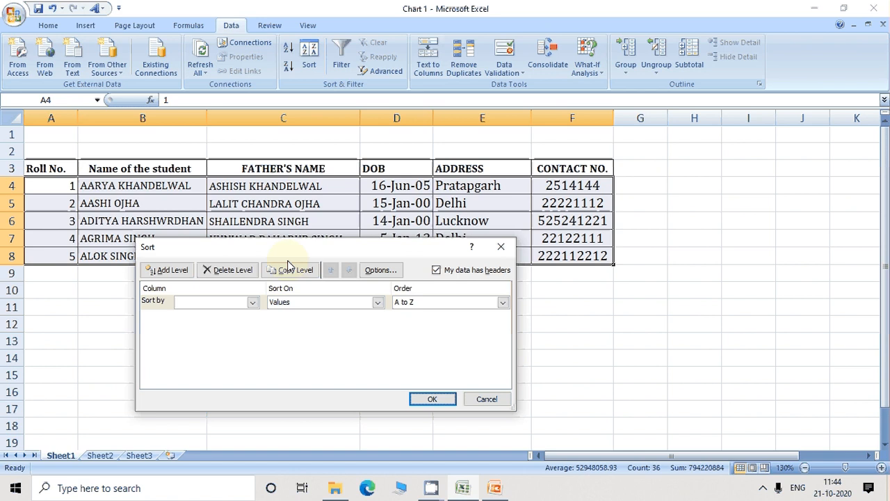
left_click(253, 304)
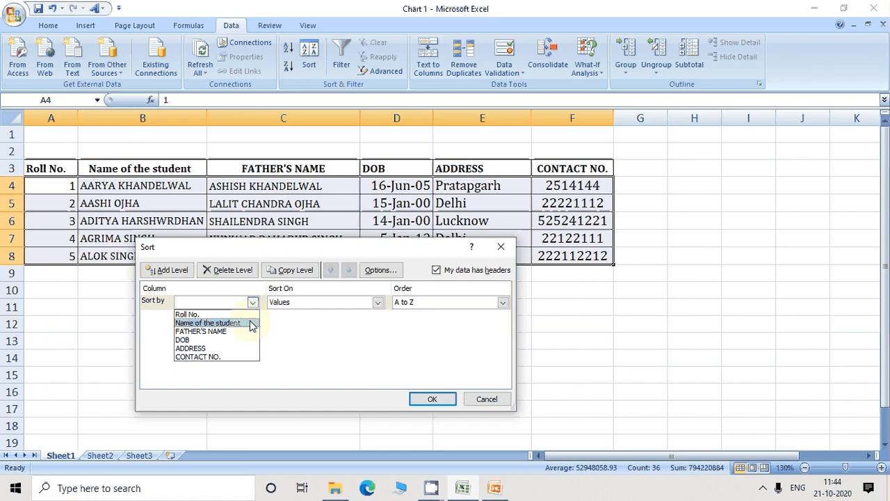
left_click(252, 325)
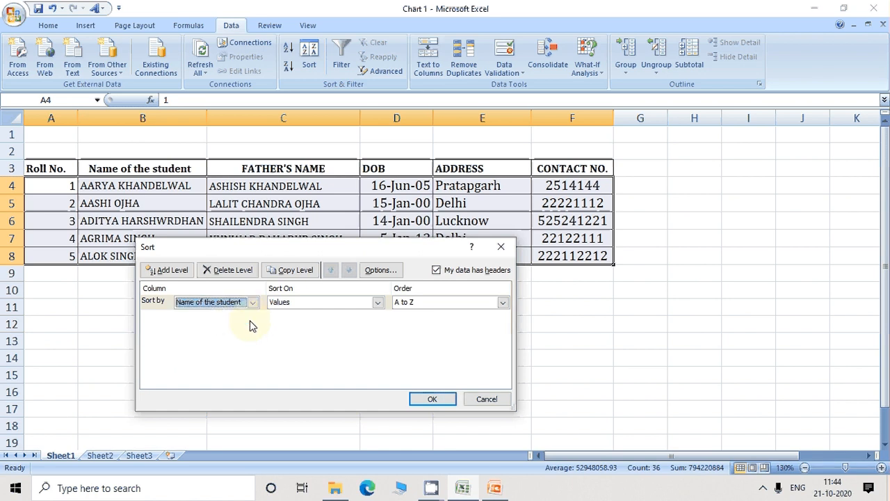
left_click(377, 302)
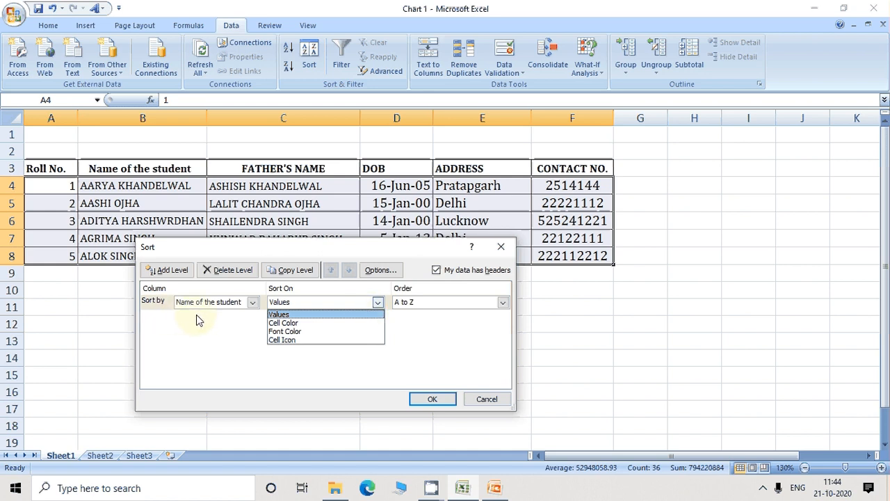
left_click(300, 315)
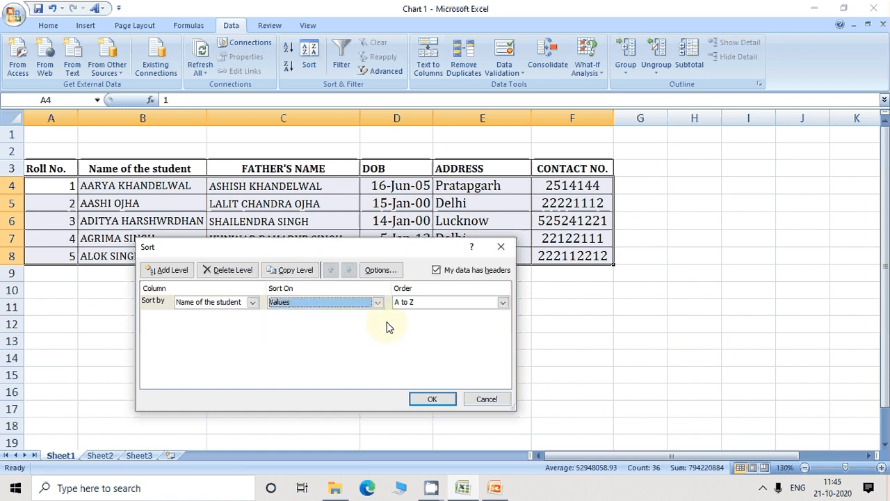
left_click(445, 399)
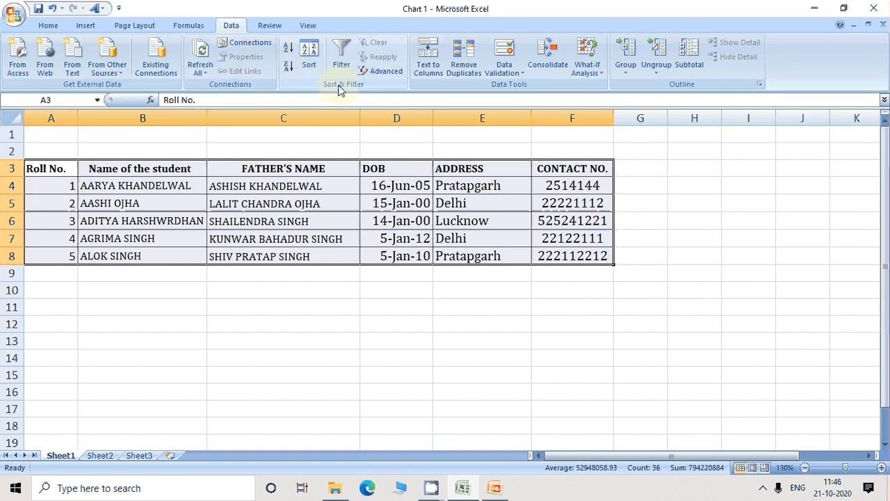
- Add sort levels for DOB, oldest to newest, and Roll No., smallest to largest, and apply the multi-level sort
left_click(310, 63)
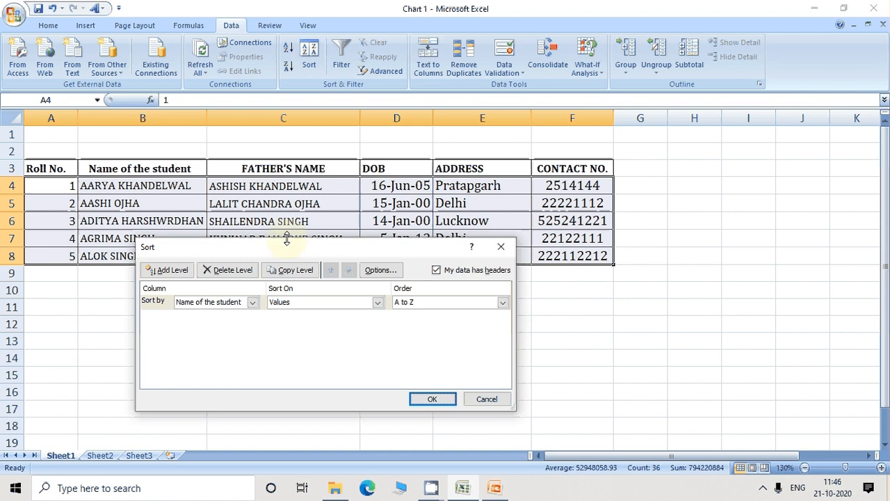
left_click(185, 273)
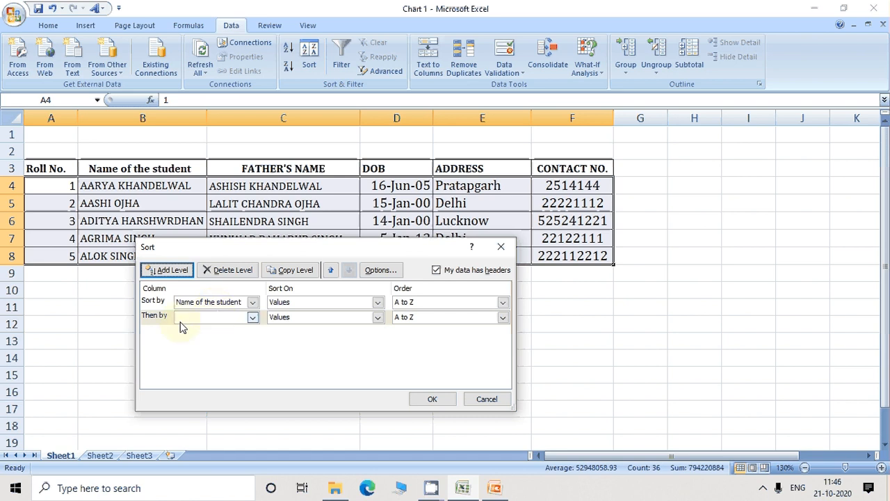
left_click(252, 317)
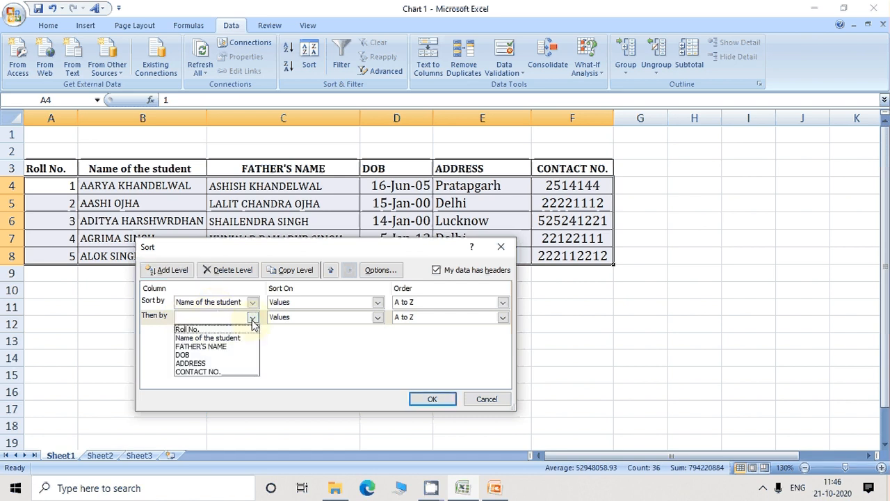
left_click(224, 355)
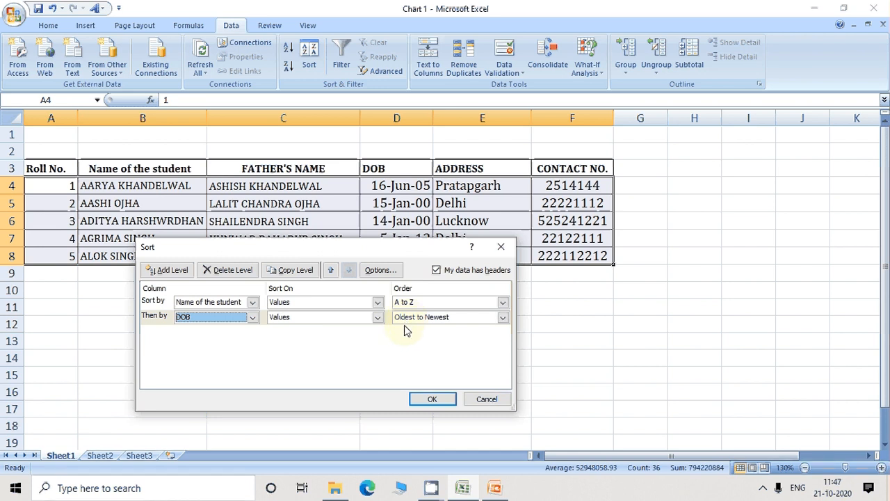
left_click(176, 277)
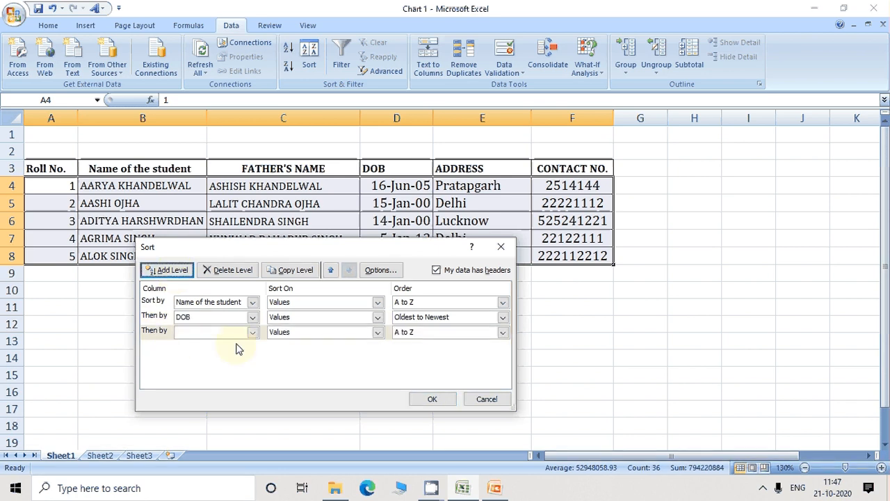
left_click(253, 332)
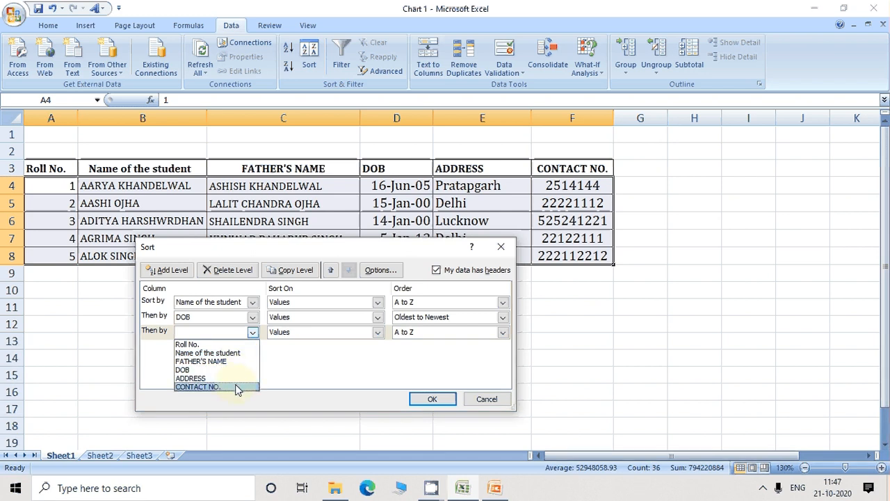
left_click(227, 344)
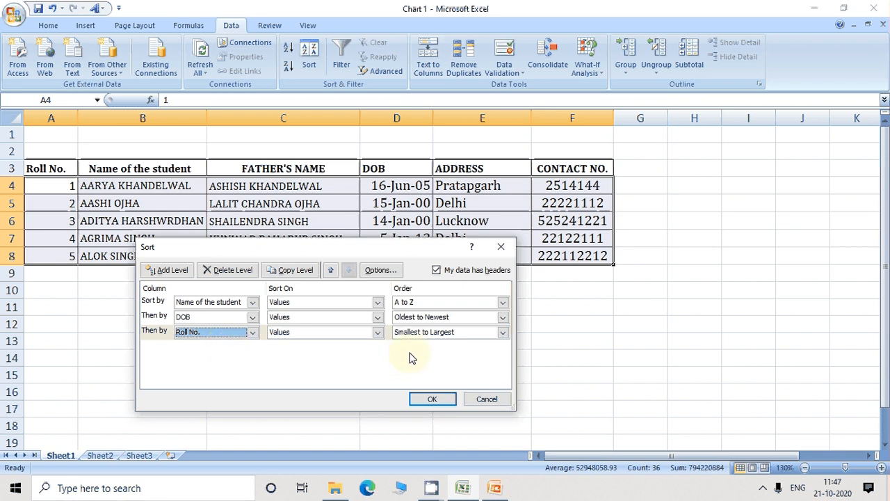
left_click(414, 403)
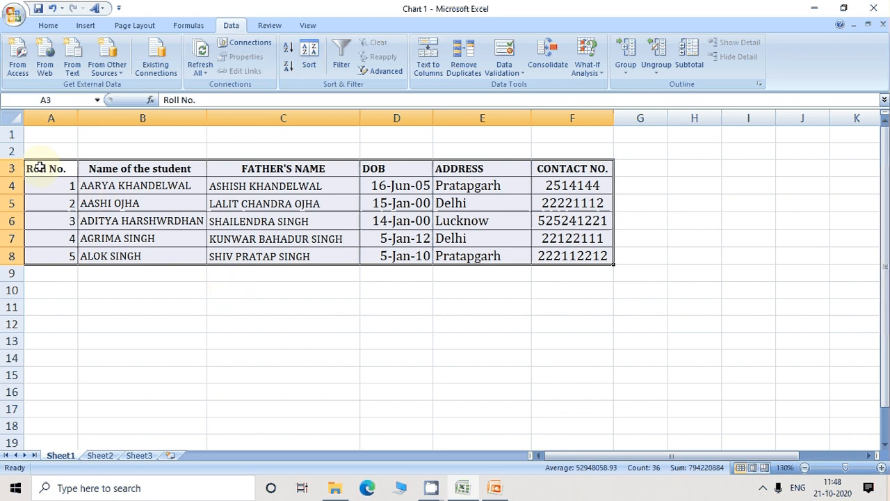
- Turn on filtering for the Roll No. column only, using cells A3:A4
left_click_drag(36, 167, 586, 259)
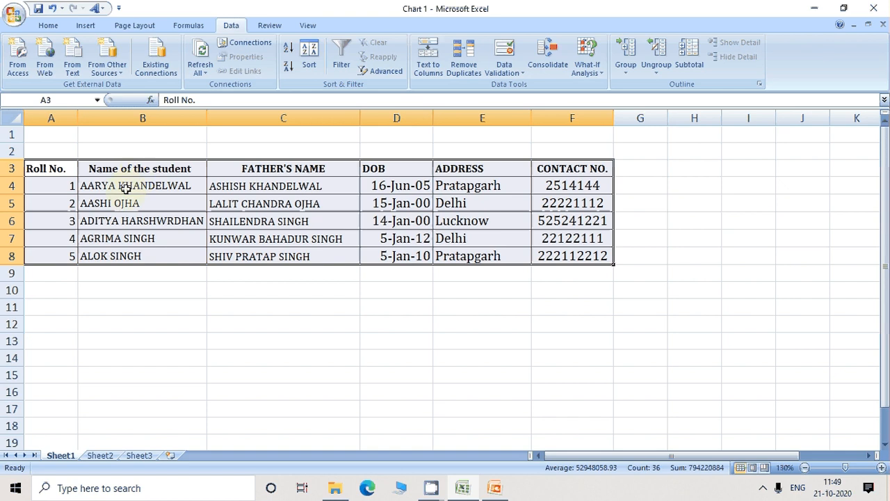
left_click(62, 167)
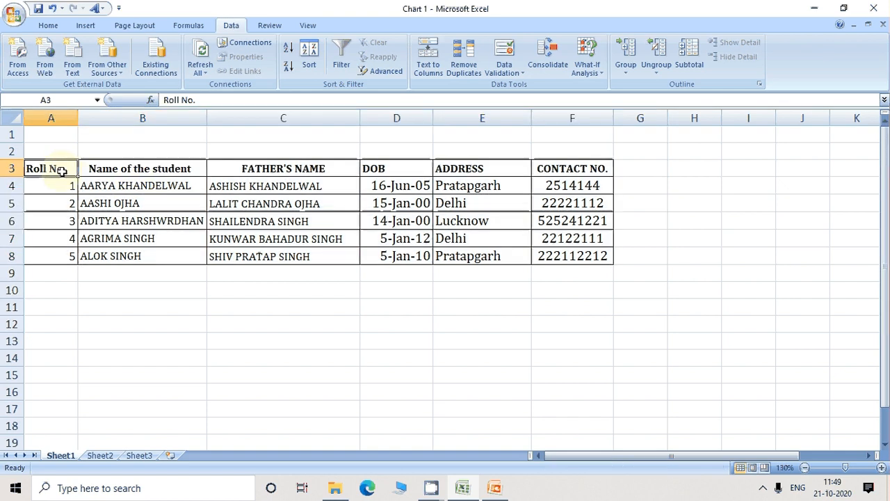
left_click_drag(62, 167, 61, 182)
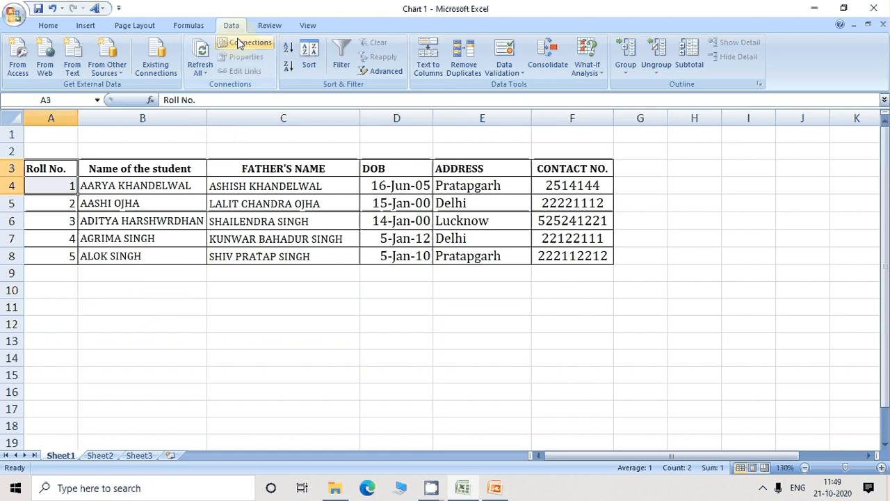
left_click(348, 65)
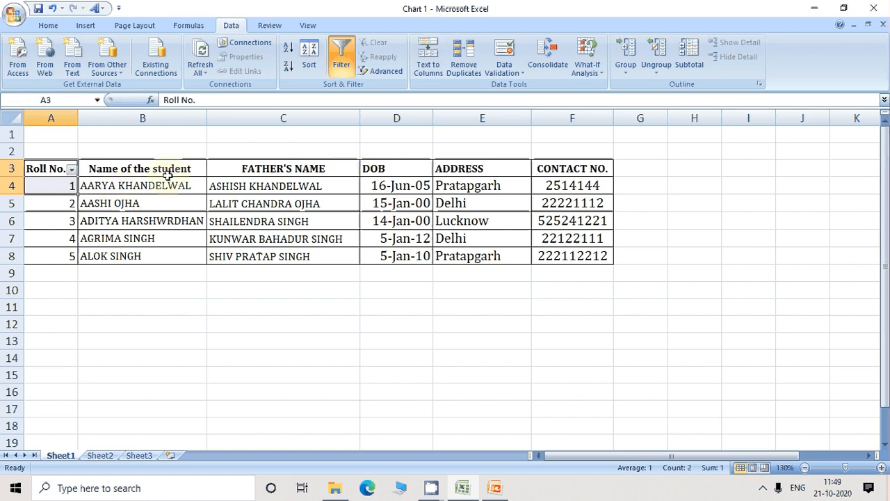
- Apply a number filter to Roll No. that shows only rows greater than 3
left_click(71, 169)
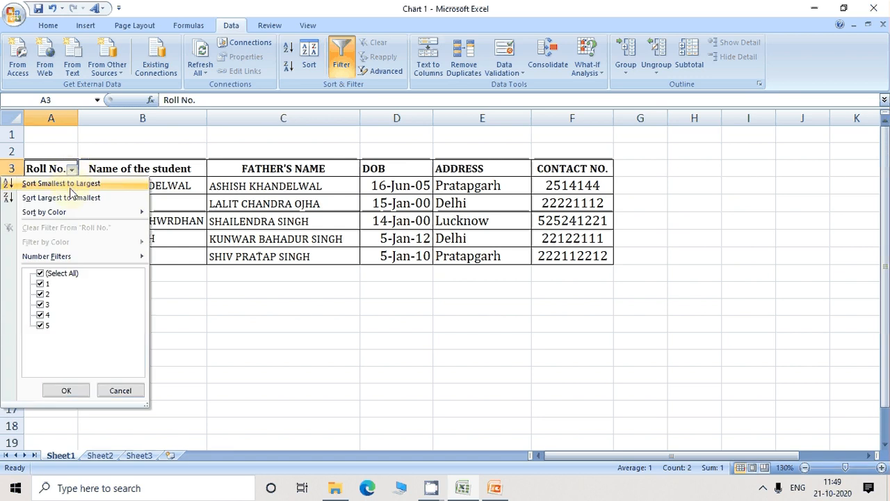
mouse_move(71, 262)
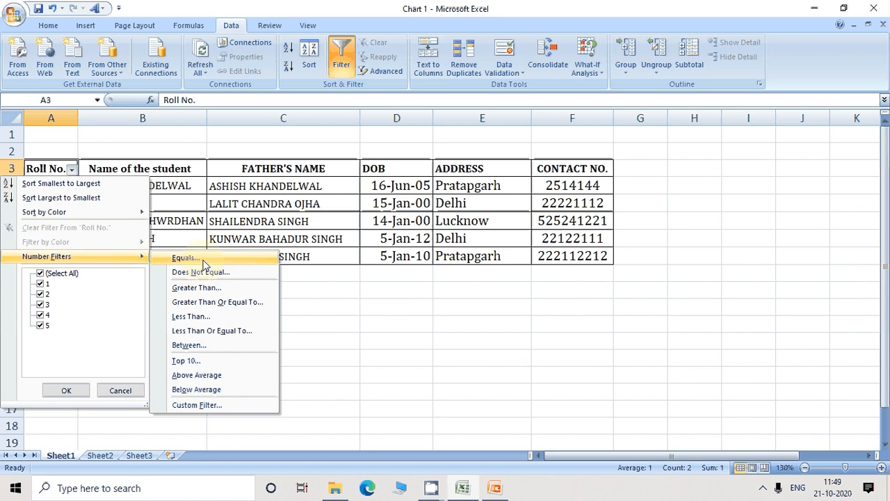
left_click(188, 290)
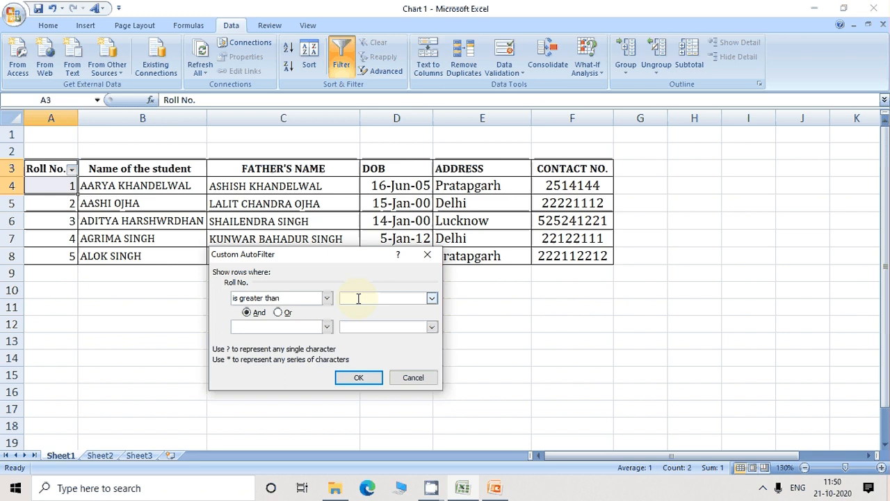
type("3")
left_click(356, 384)
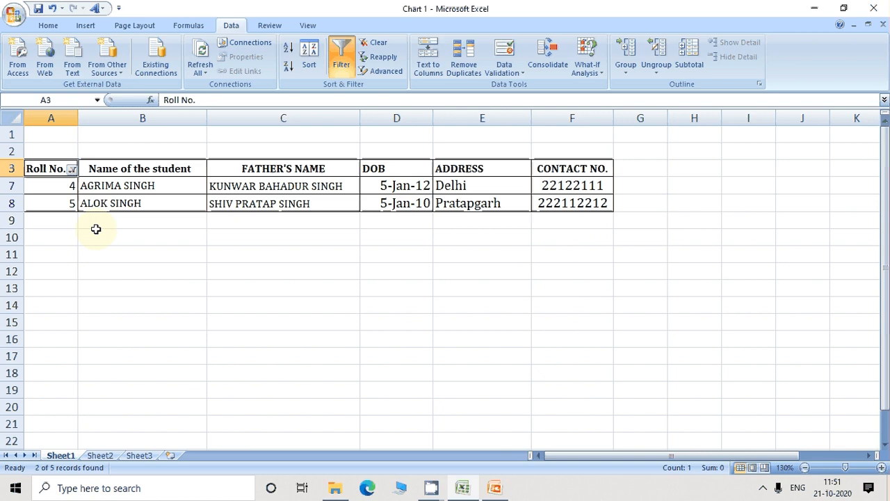
- Undo the Roll No. number filter and switch filtering on that column off and on again
key("ctrl+z")
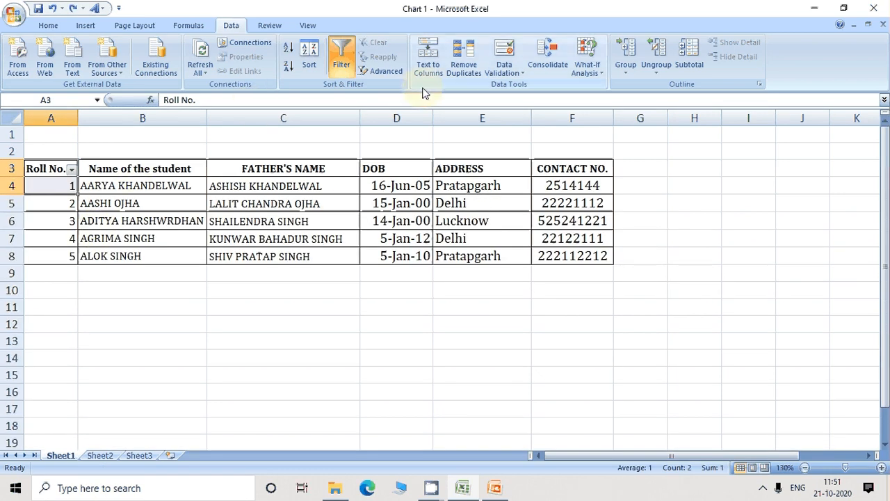
left_click(341, 69)
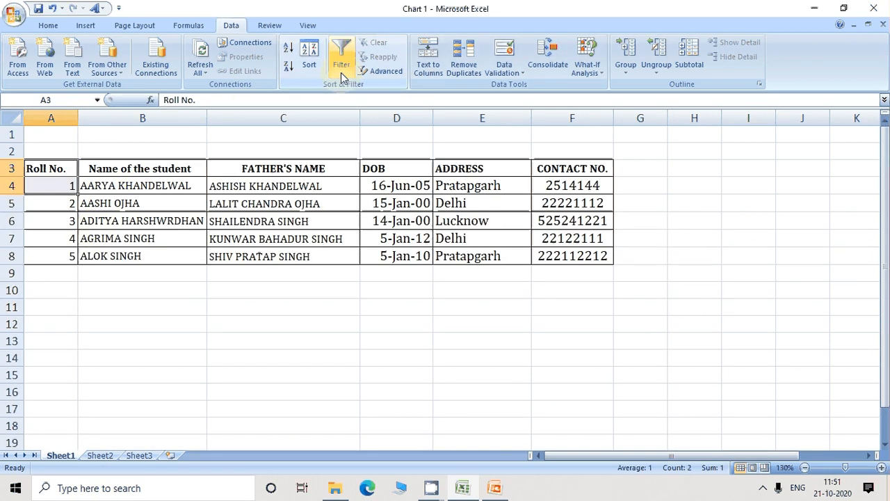
left_click(340, 72)
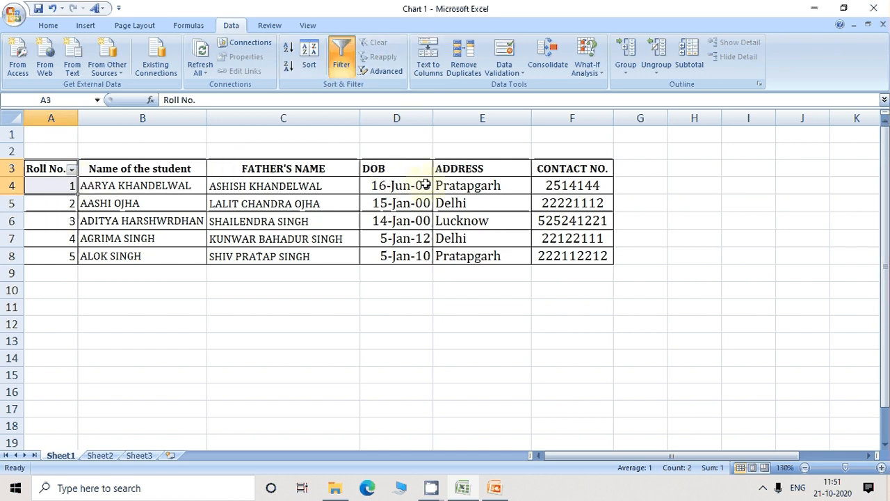
- Remove filtering from the Roll No. column and turn it on for the ADDRESS column, using cells E3:E4
left_click(461, 170)
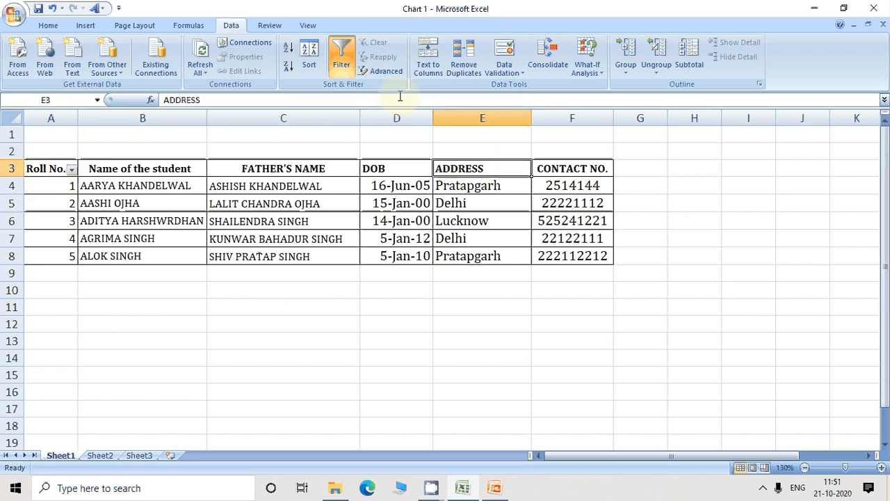
left_click_drag(474, 169, 471, 190)
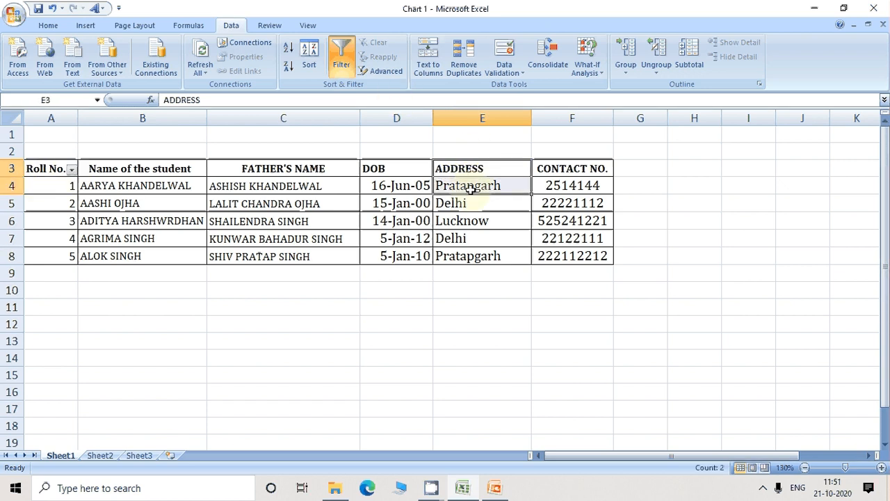
left_click(336, 70)
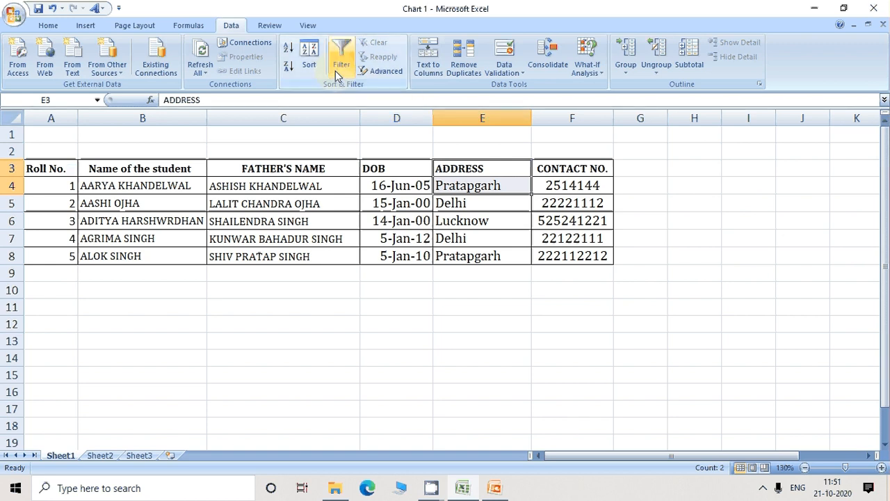
left_click(335, 70)
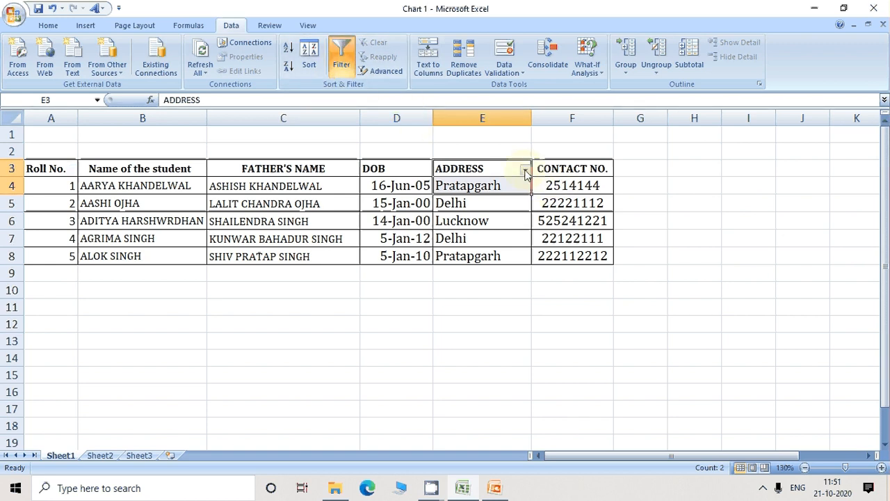
- Apply a text filter to the ADDRESS column that shows only rows beginning with L
left_click(526, 172)
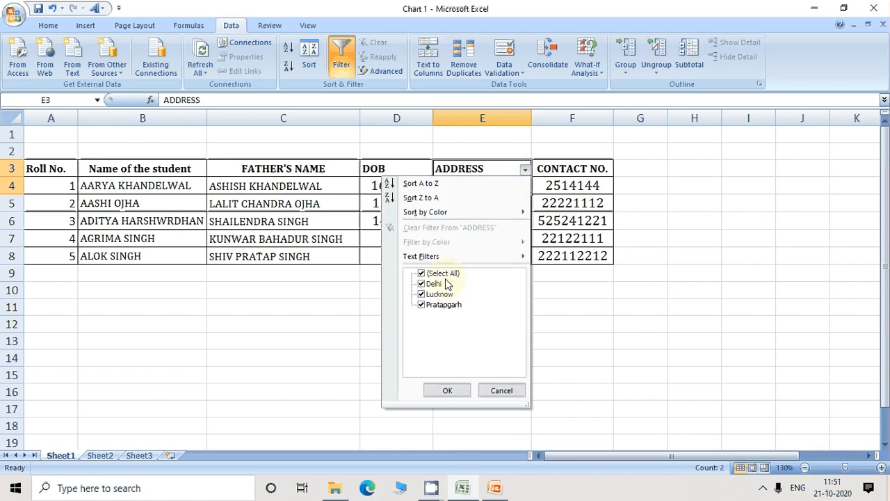
mouse_move(421, 261)
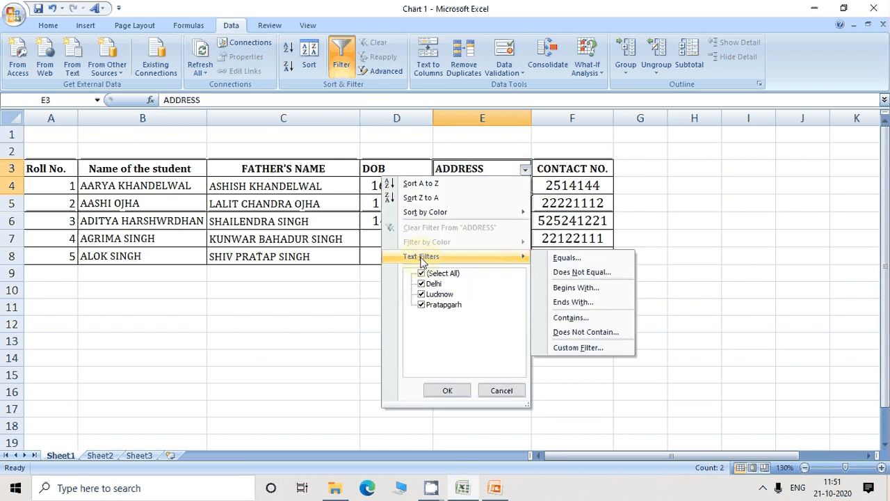
left_click(578, 289)
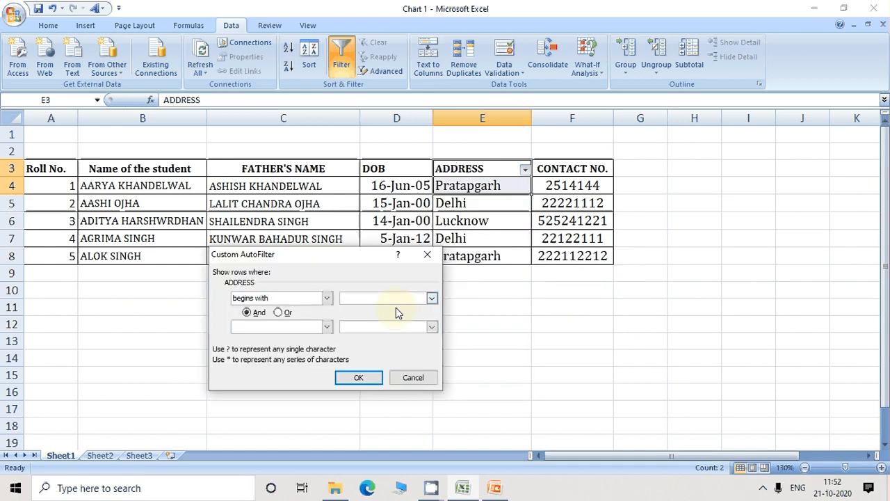
left_click(378, 300)
type("L")
left_click(369, 376)
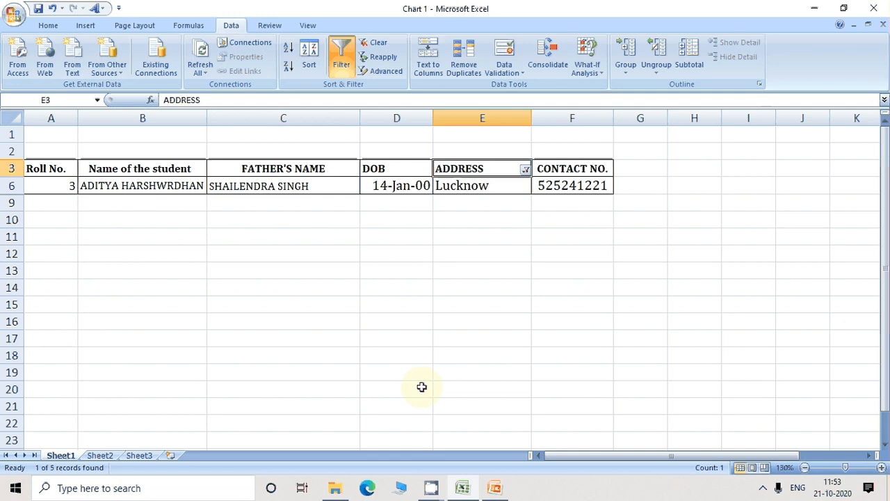
- Undo the ADDRESS text filter and select the whole student table, cells A3:F8
key("ctrl+z")
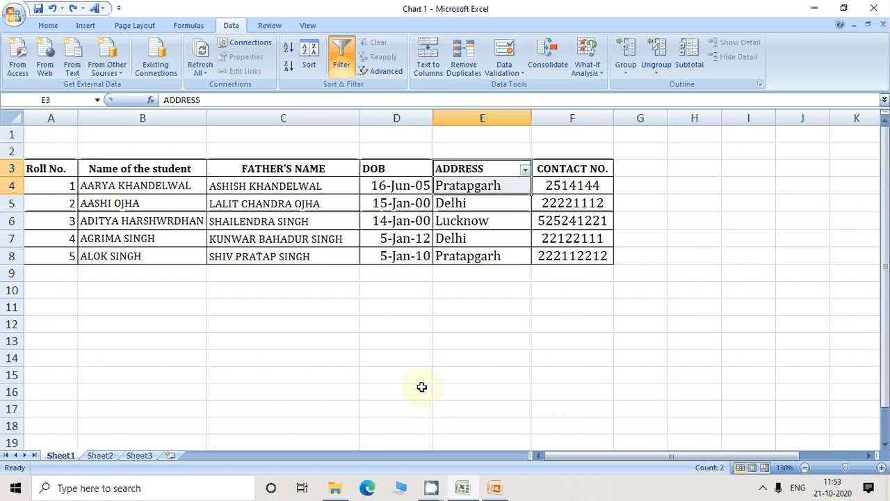
left_click(45, 169)
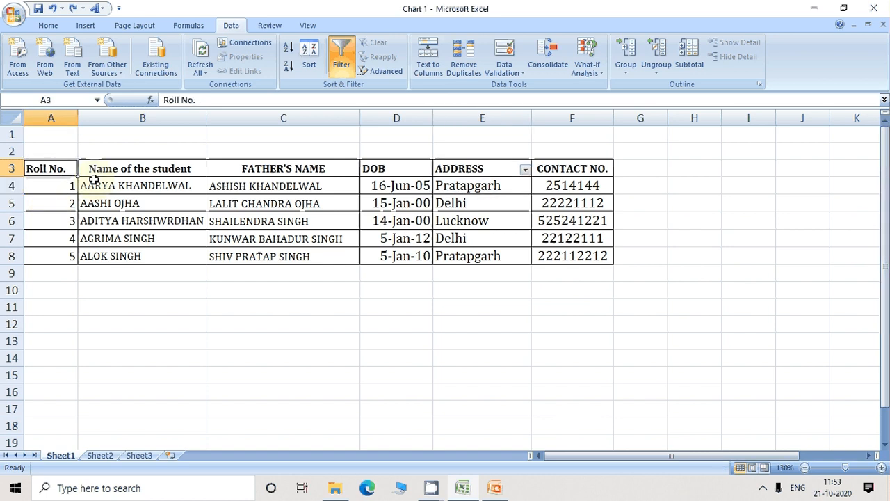
left_click_drag(93, 180, 567, 260)
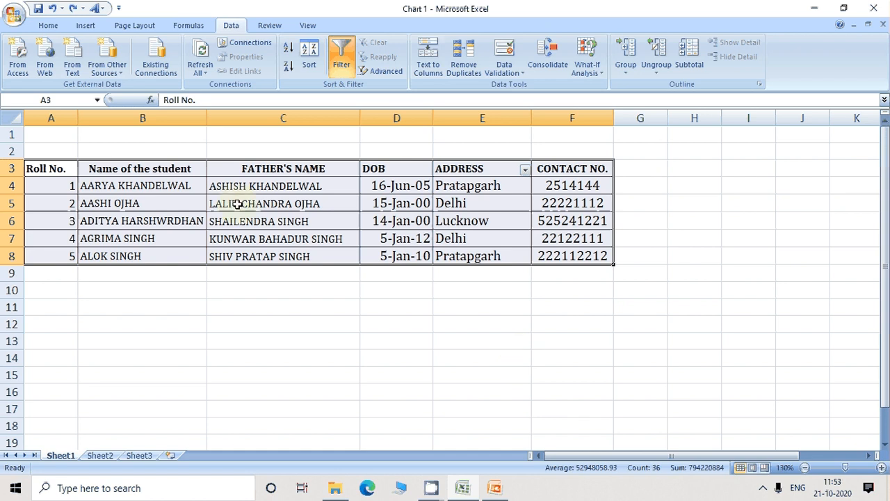
- Add a conditional formatting rule to the table that highlights cells greater than 123256252 with Light Red Fill with Dark Red Text
left_click(48, 25)
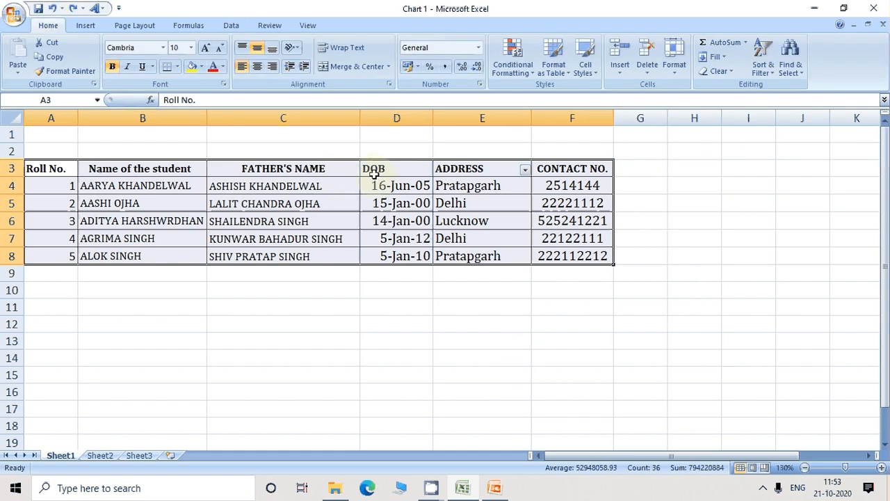
left_click(524, 78)
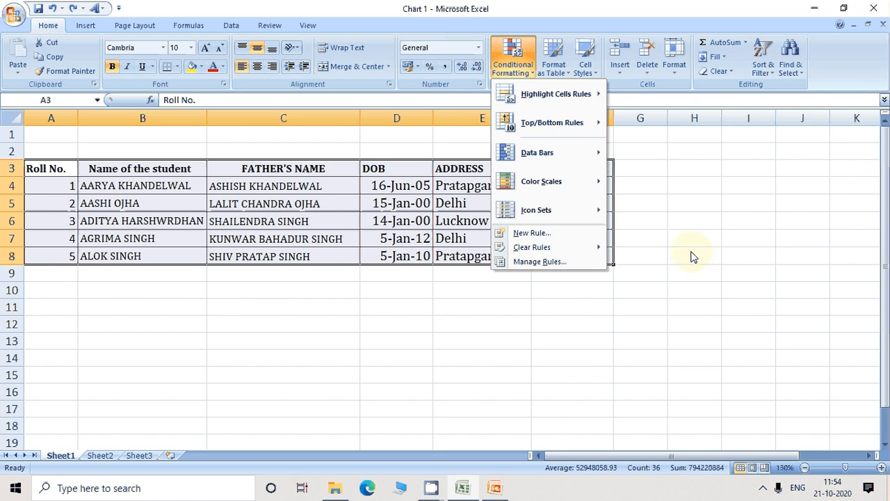
mouse_move(584, 108)
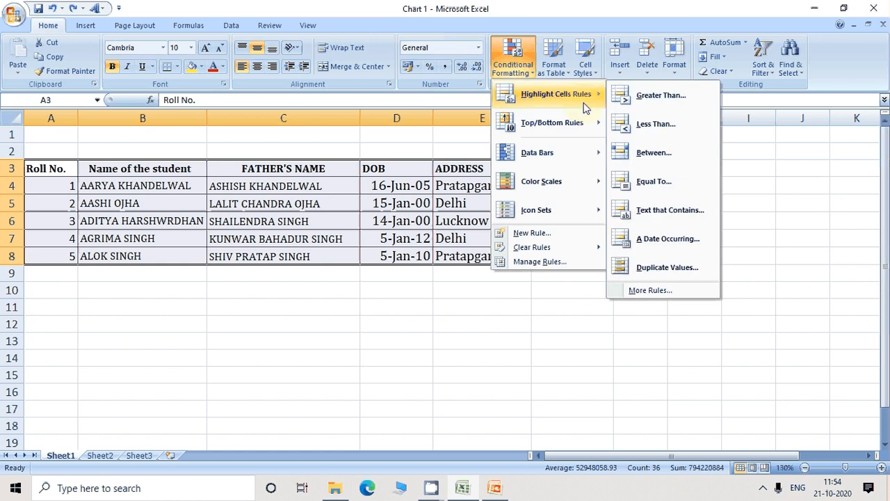
left_click(669, 99)
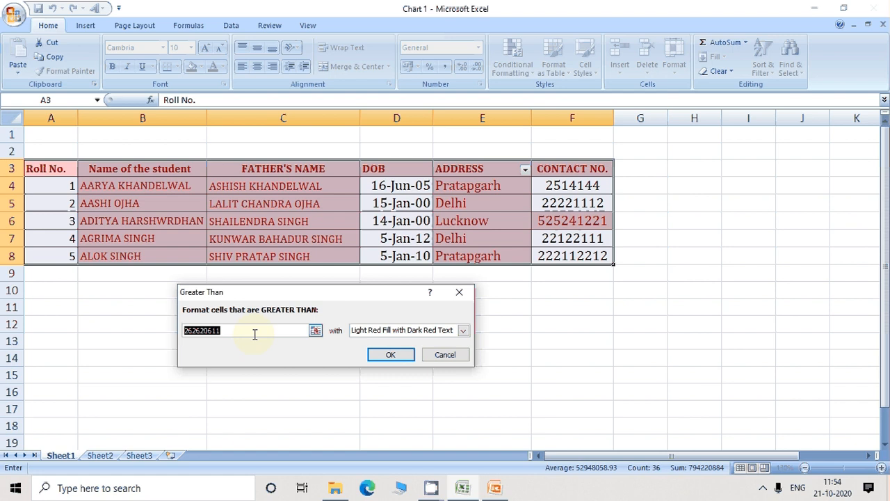
type("1")
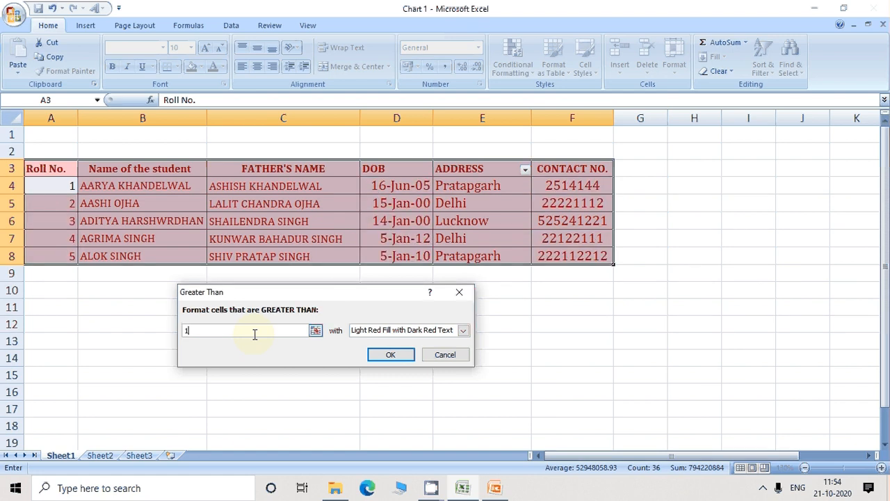
type("23")
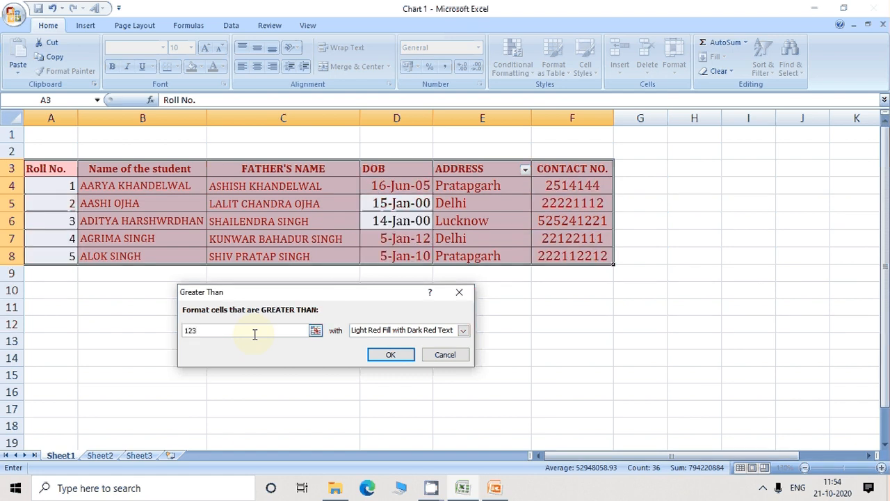
type("25")
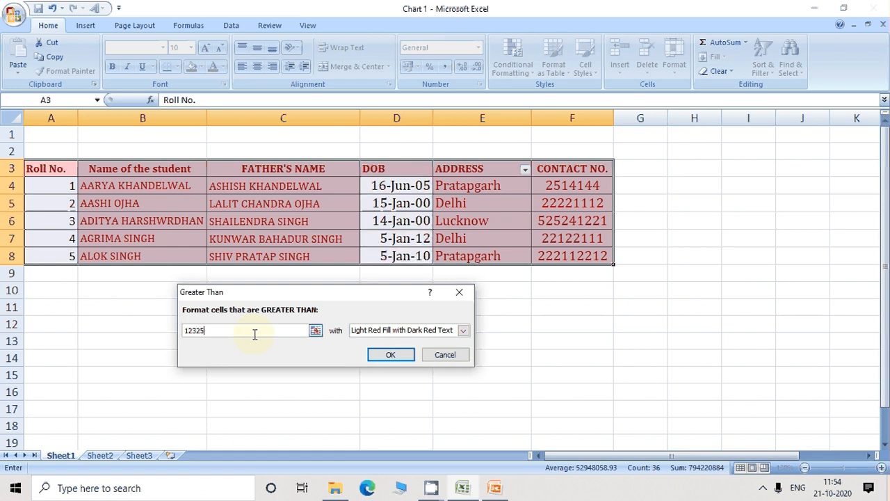
type("6252")
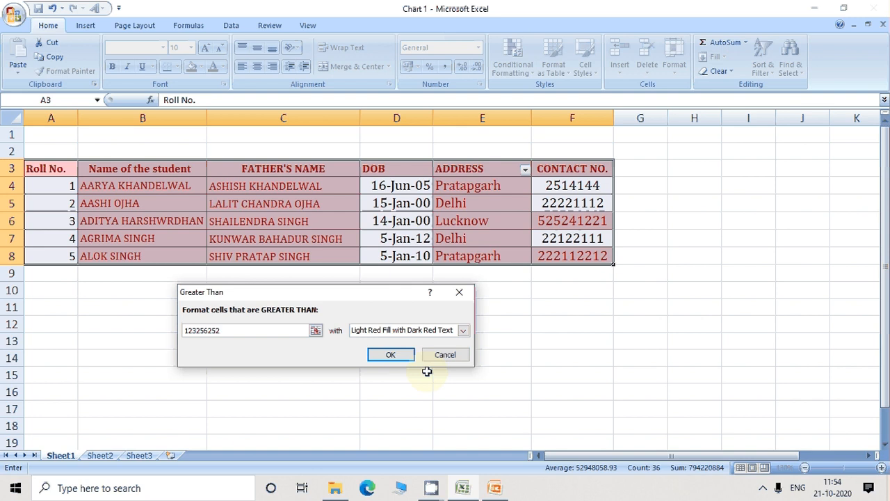
left_click(390, 355)
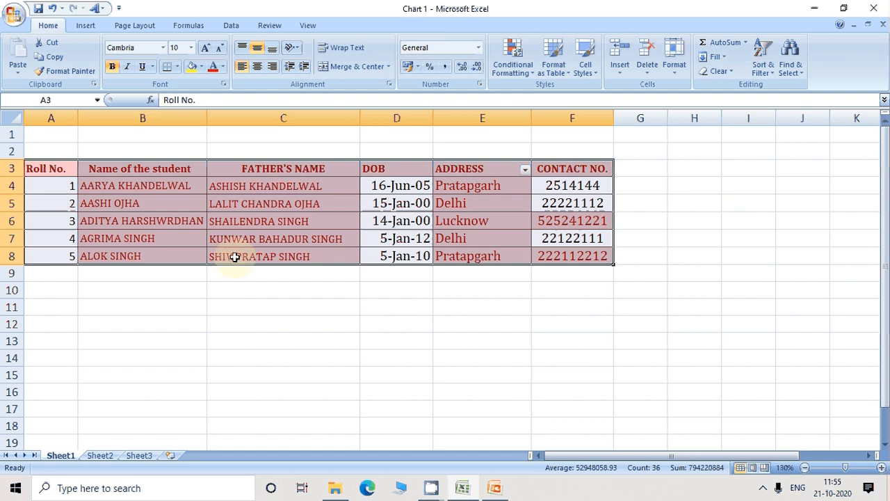
- Clear the conditional formatting rules from the entire sheet
left_click(532, 74)
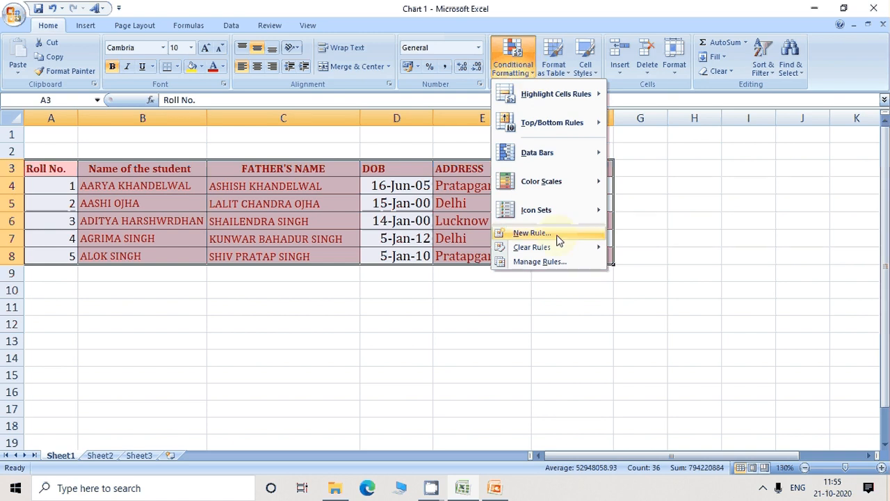
mouse_move(557, 250)
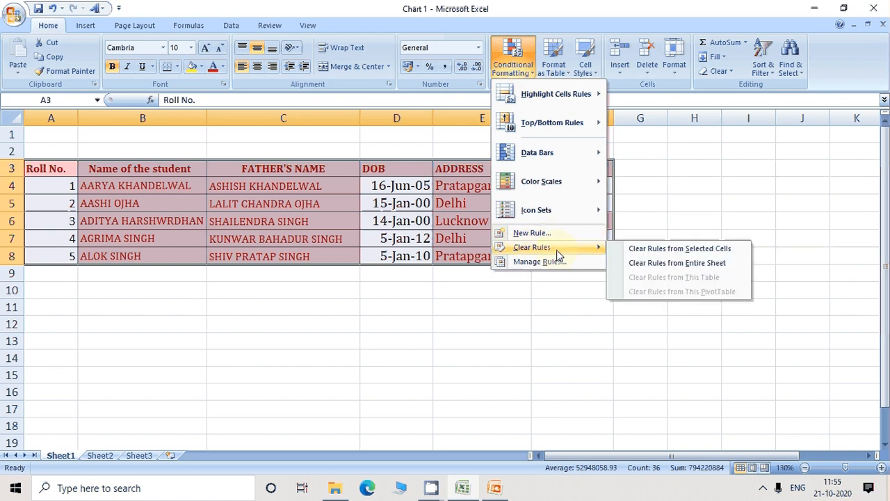
left_click(668, 267)
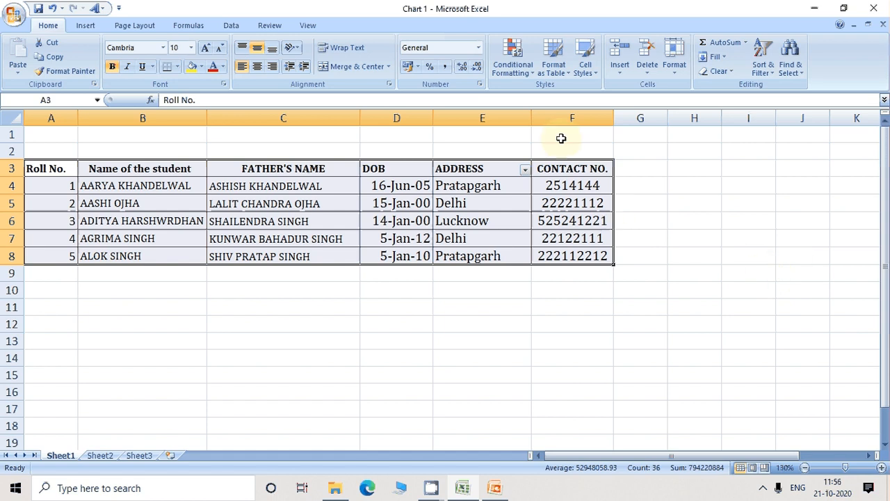
- Add an Equal To highlight rule to the table for the value 12 with Light Red Fill with Dark Red Text
left_click(523, 73)
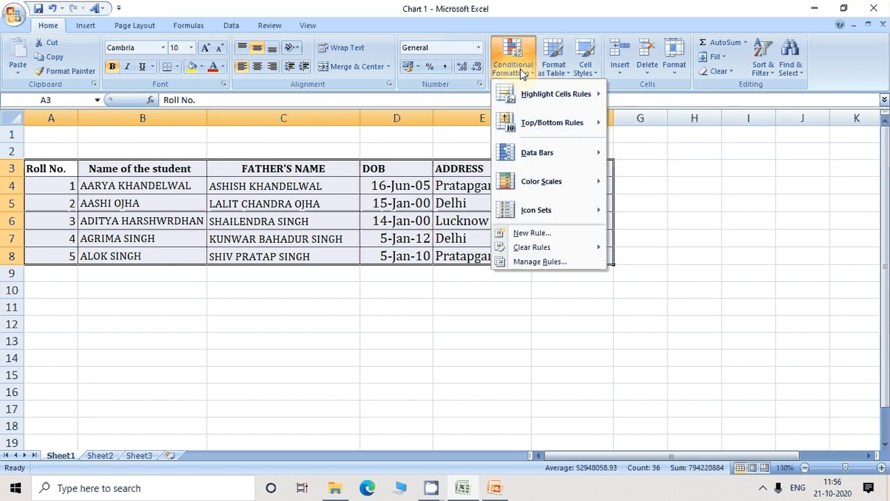
mouse_move(549, 93)
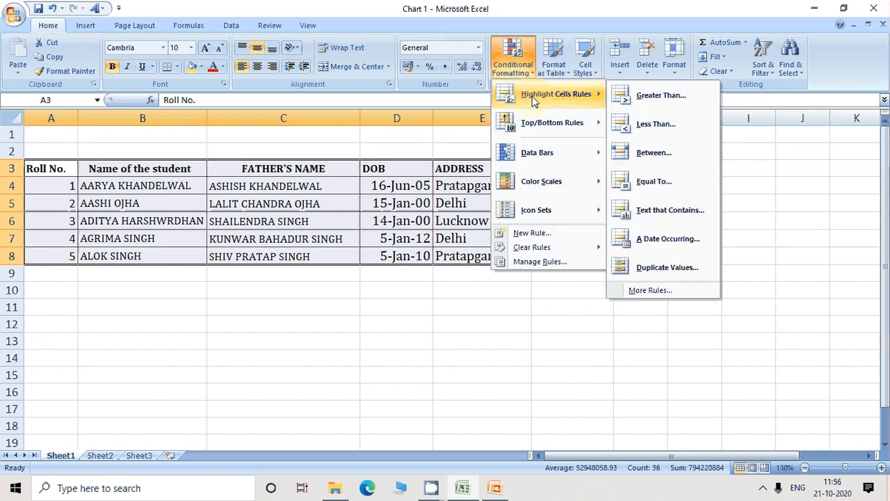
left_click(654, 183)
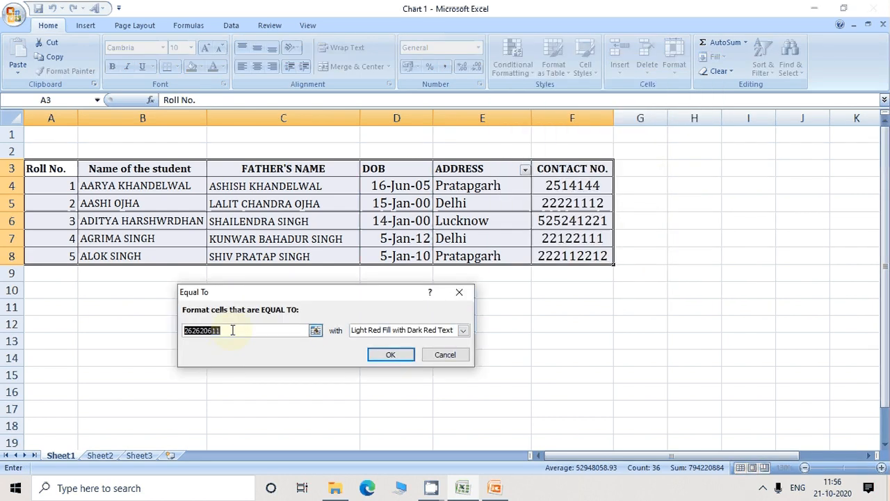
key("BackSpace")
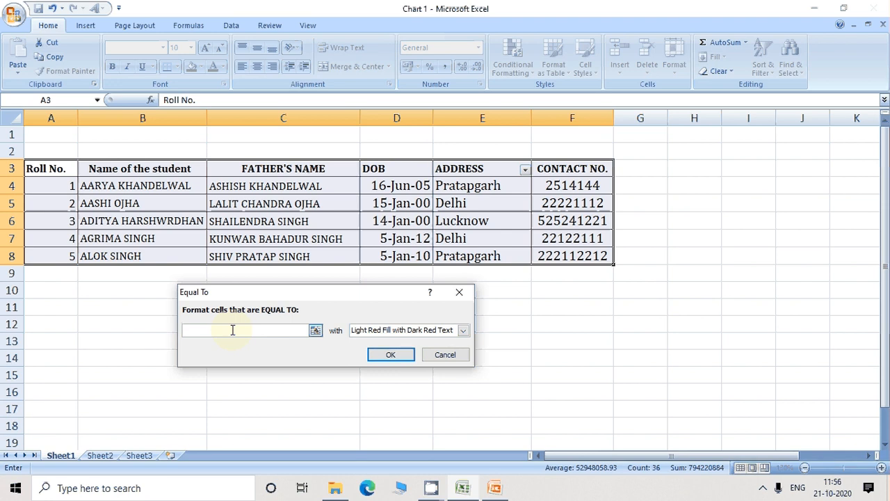
type("12")
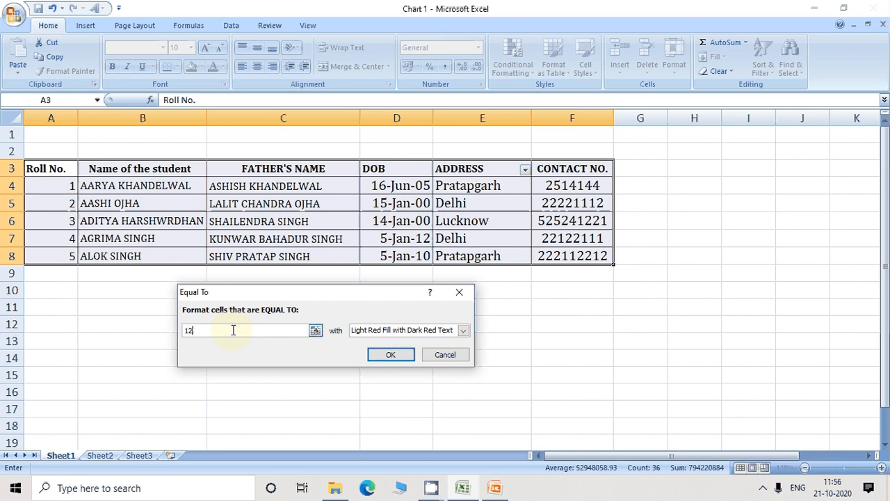
left_click(375, 355)
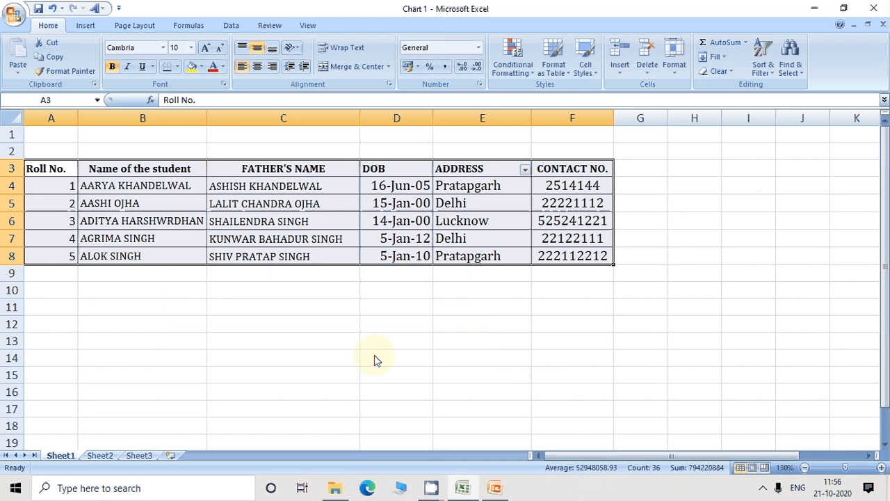
- Add a date-occurring highlight rule to the table for Last month with Light Red Fill with Dark Red Text
left_click(515, 69)
mouse_move(571, 90)
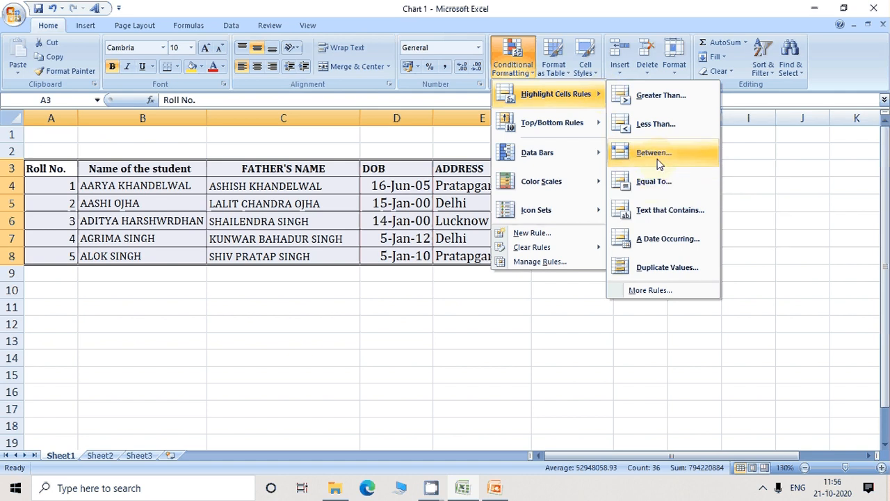
left_click(668, 239)
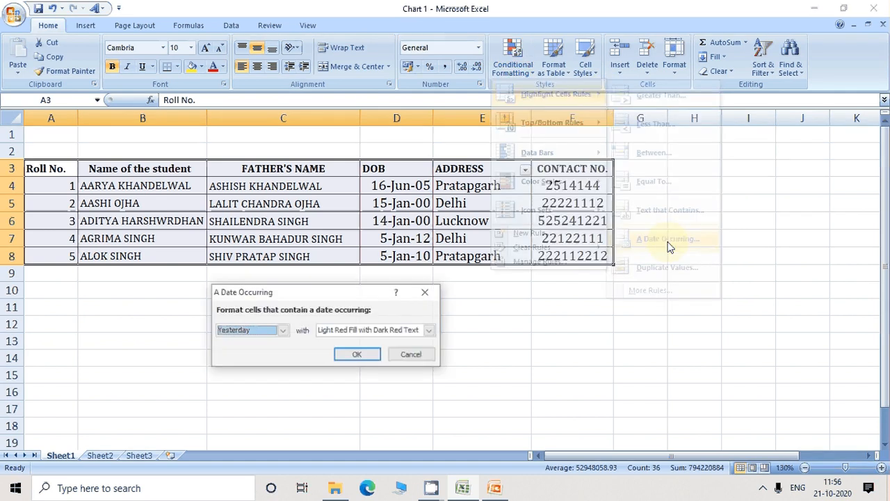
left_click(283, 331)
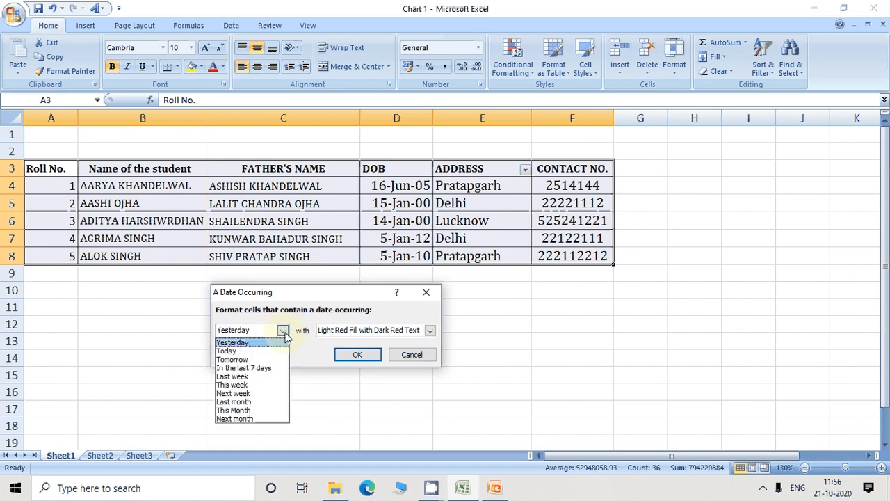
left_click(259, 402)
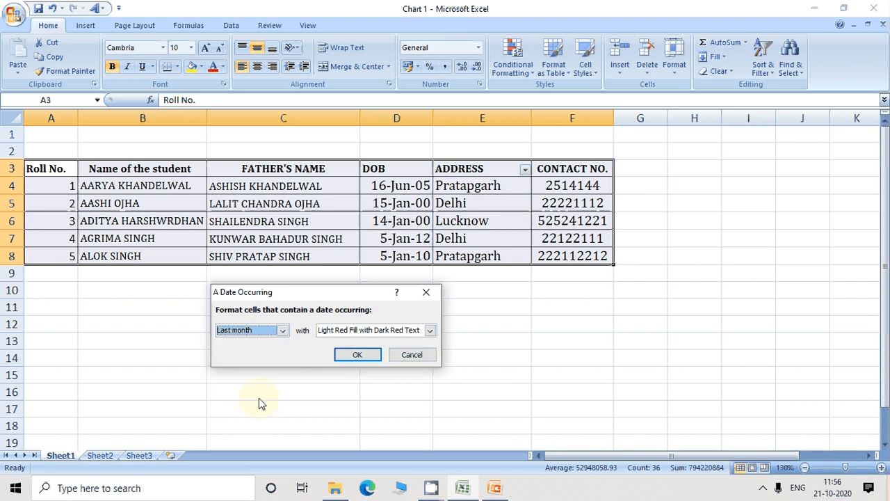
left_click(358, 356)
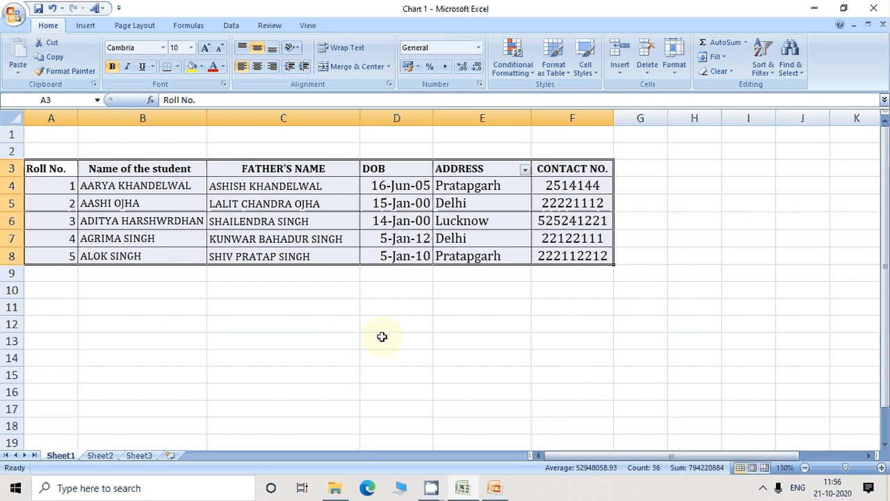
left_click(515, 64)
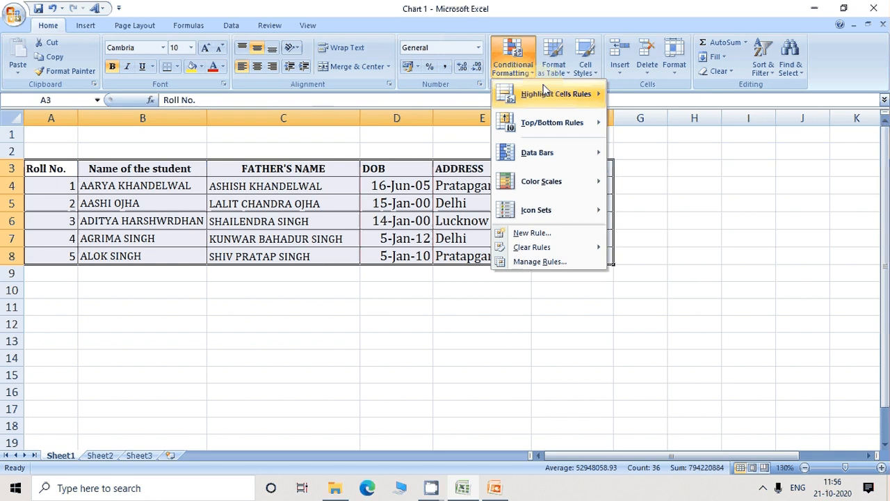
mouse_move(546, 92)
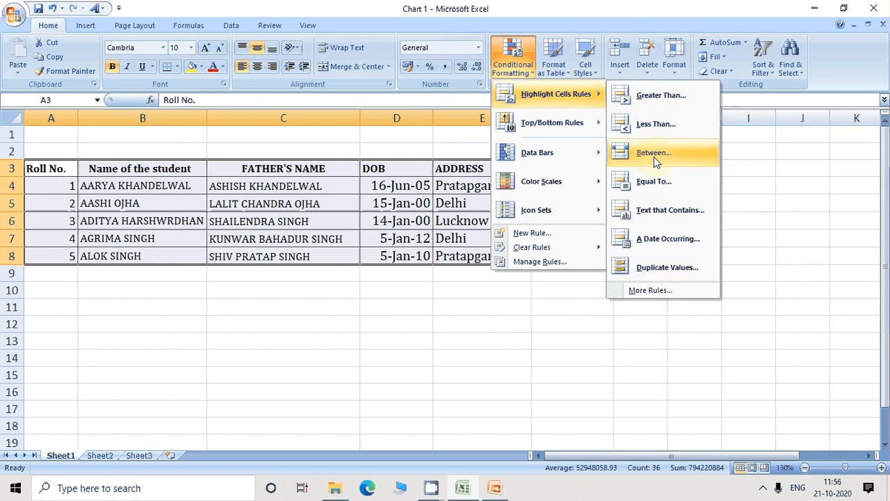
left_click(656, 124)
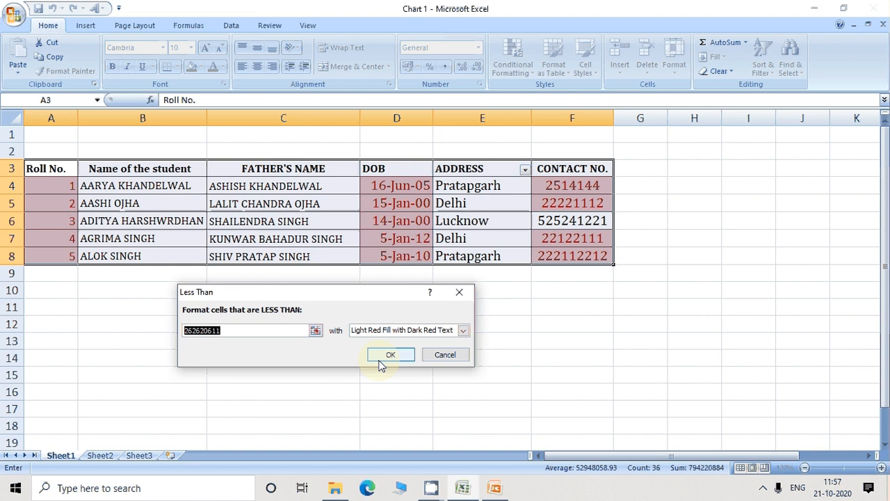
left_click(431, 358)
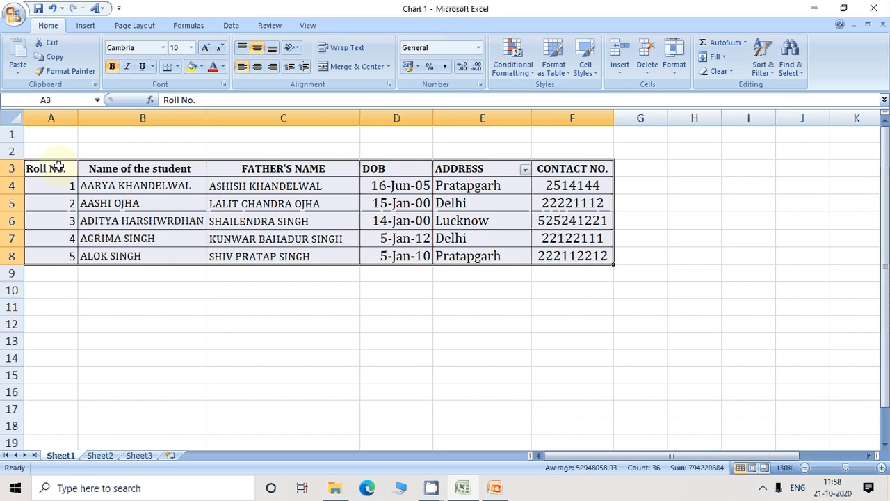
- Open the data validation settings for the Roll No. cells A3 to A8
left_click(56, 116)
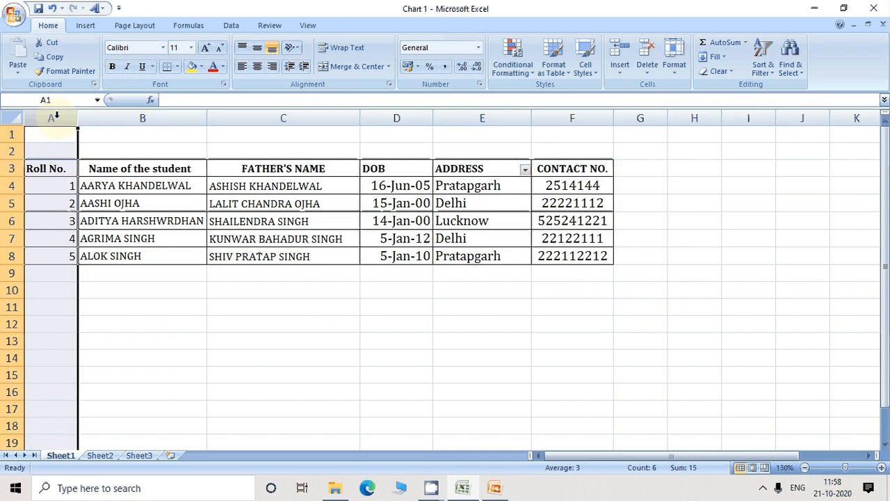
left_click(49, 168)
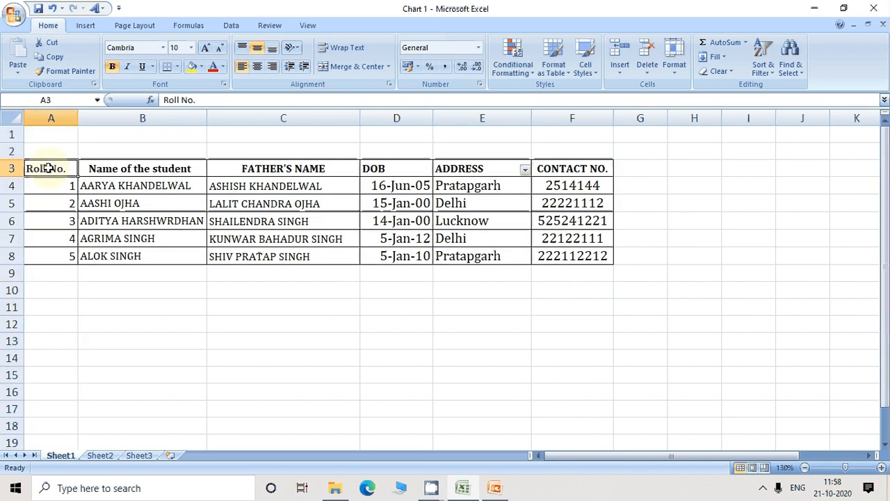
left_click_drag(49, 167, 56, 255)
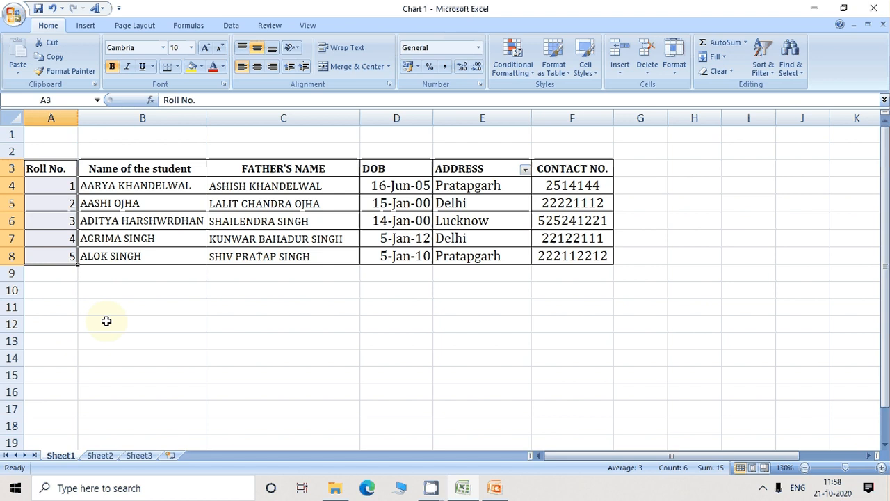
left_click(232, 25)
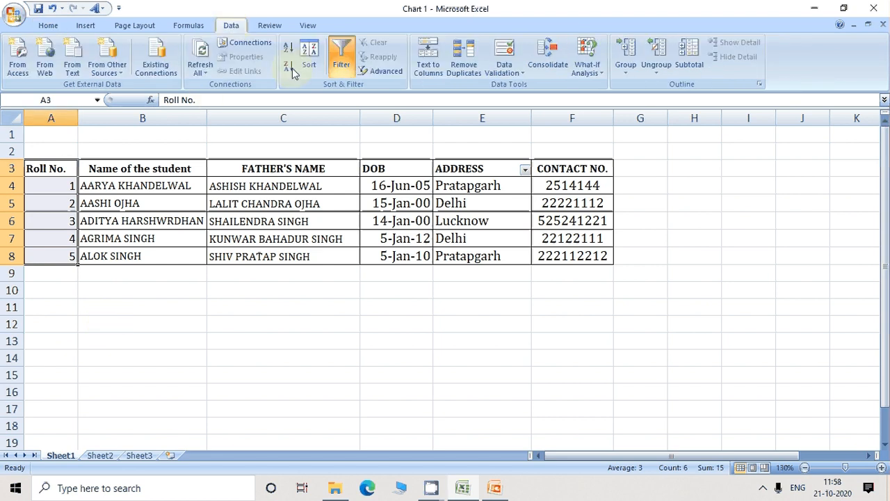
left_click(506, 74)
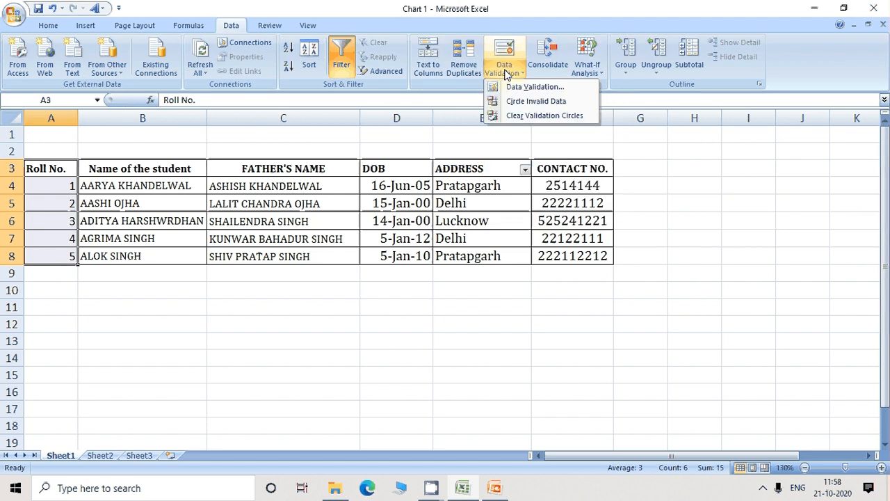
left_click(528, 88)
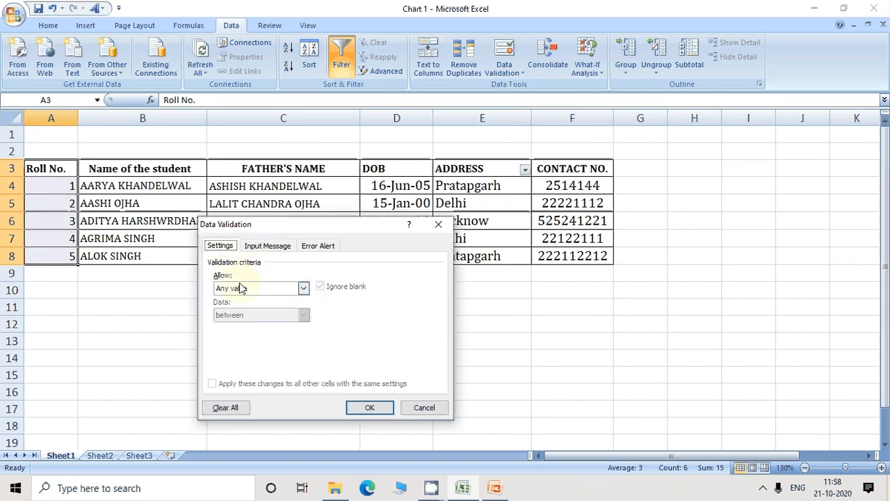
- Apply a Custom validation rule with the formula >100 to the selected Roll No. cells
left_click(303, 289)
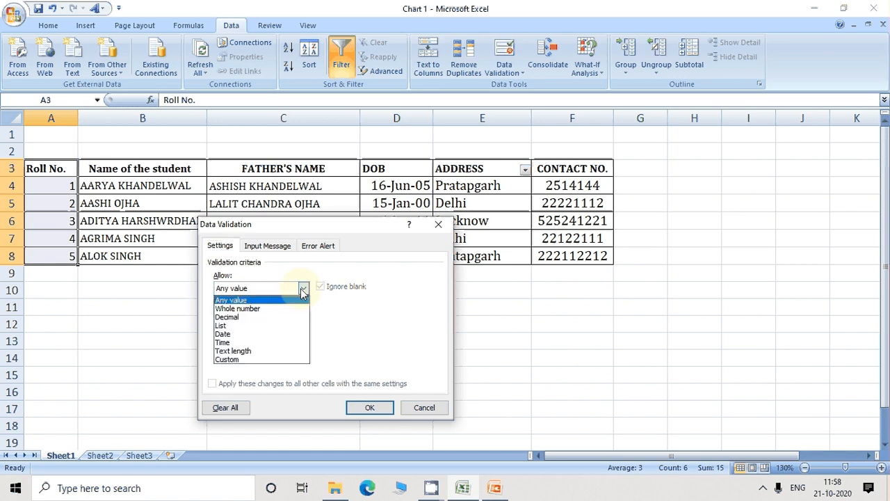
left_click(253, 303)
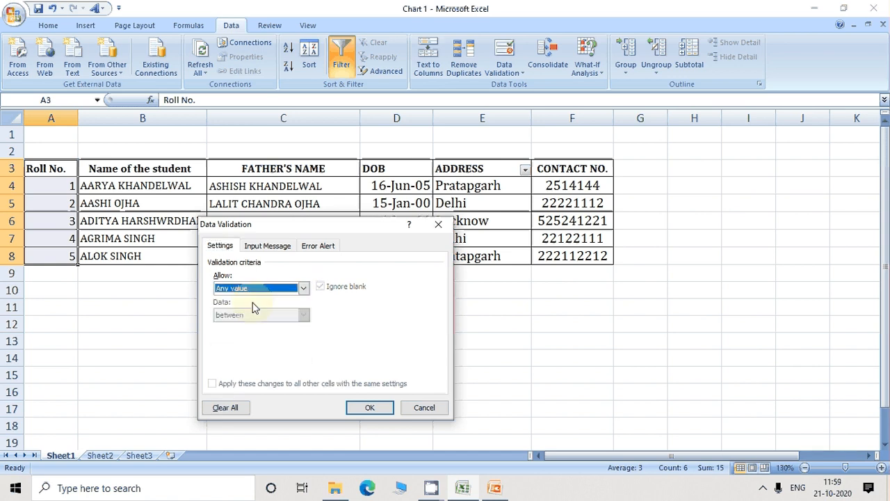
left_click(303, 288)
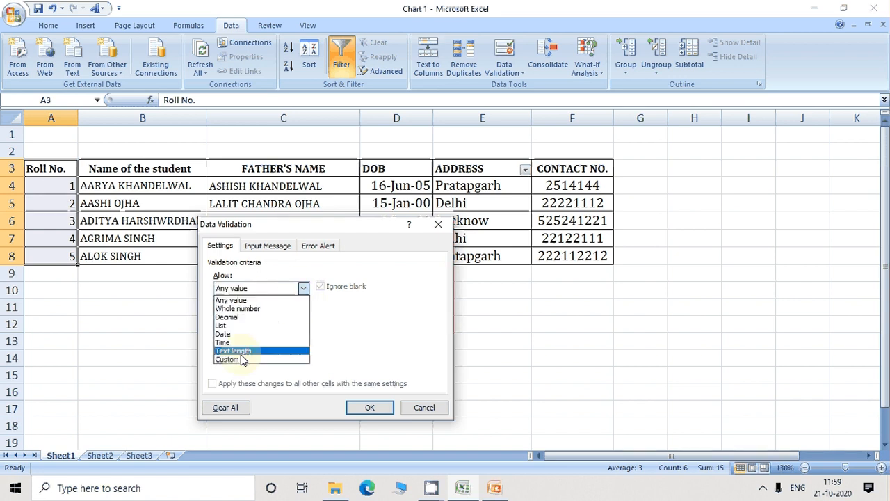
left_click(231, 359)
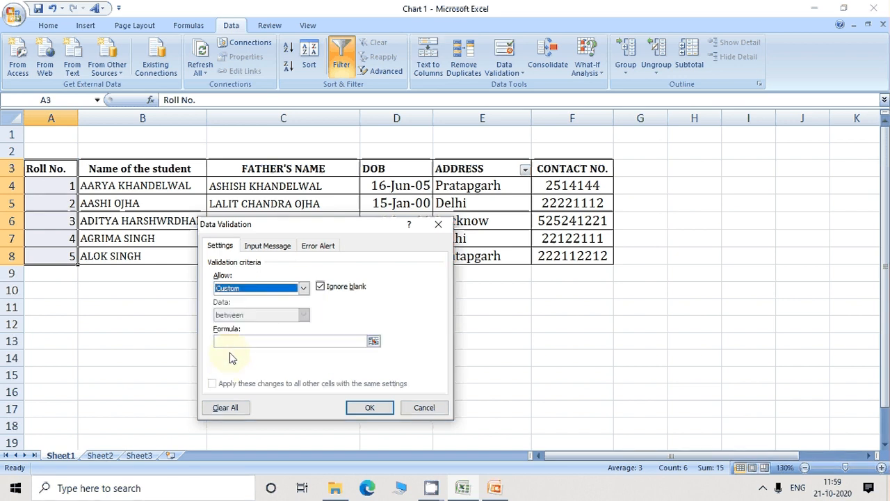
left_click(247, 340)
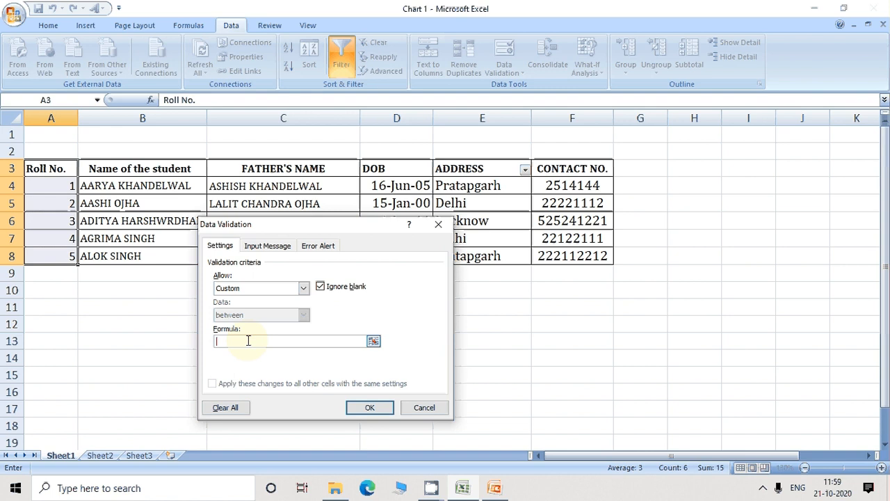
type(">100")
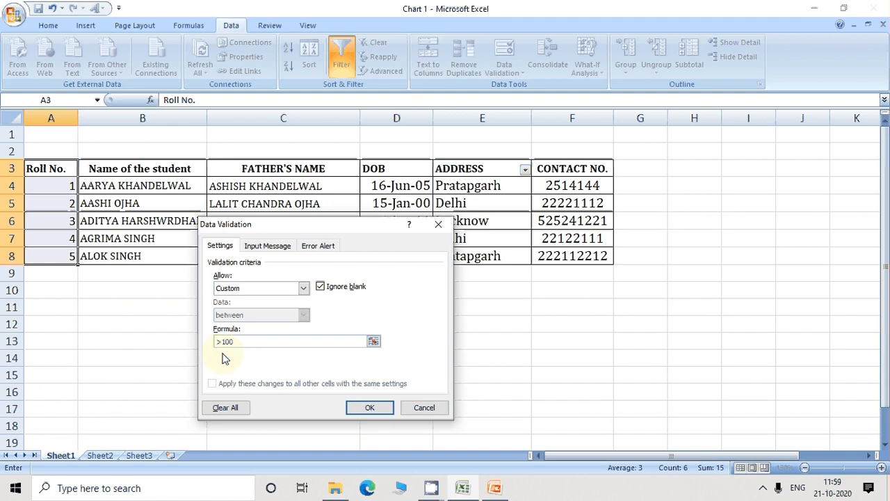
left_click(369, 408)
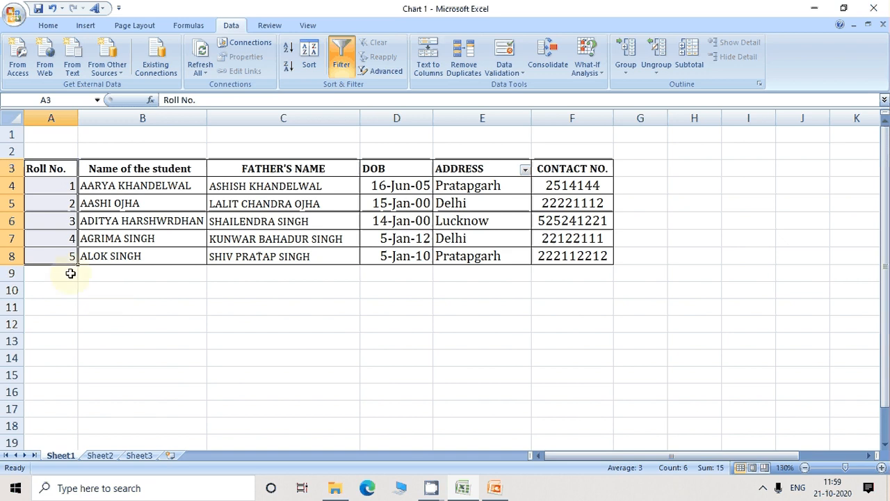
- Try entering 101 in cell A9, directly below the last roll number
left_click(70, 273)
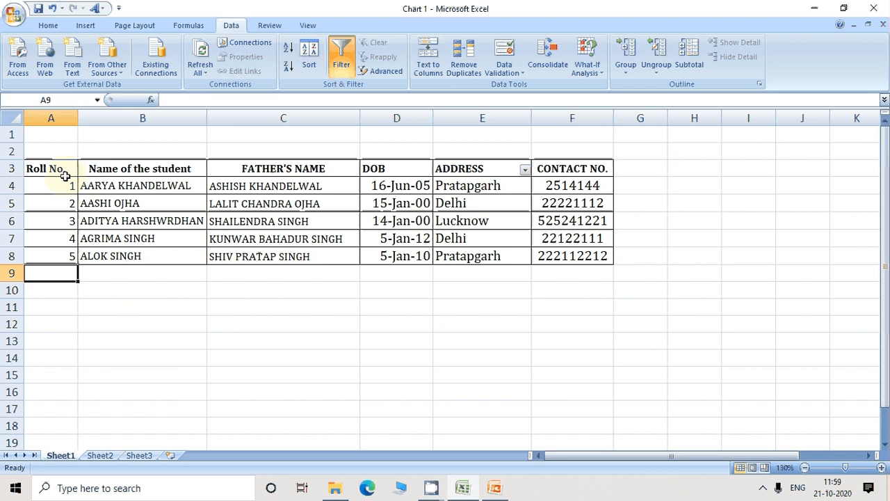
type("101")
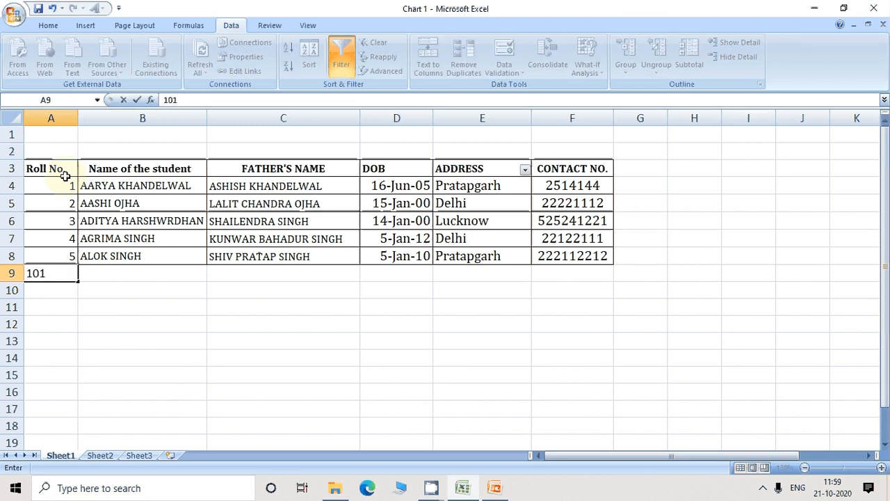
key("Return")
key("Up")
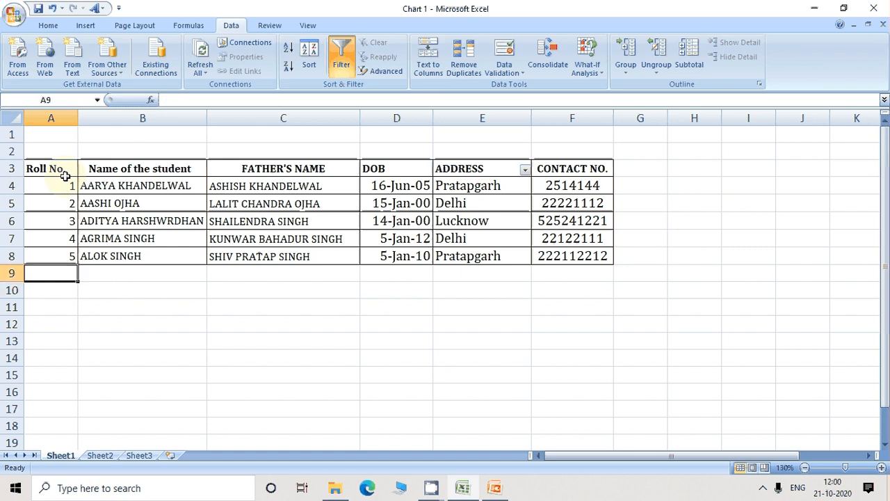
- Test the validation rule by trying to enter 101 in cell A8, and cancel the entry
left_click(65, 256)
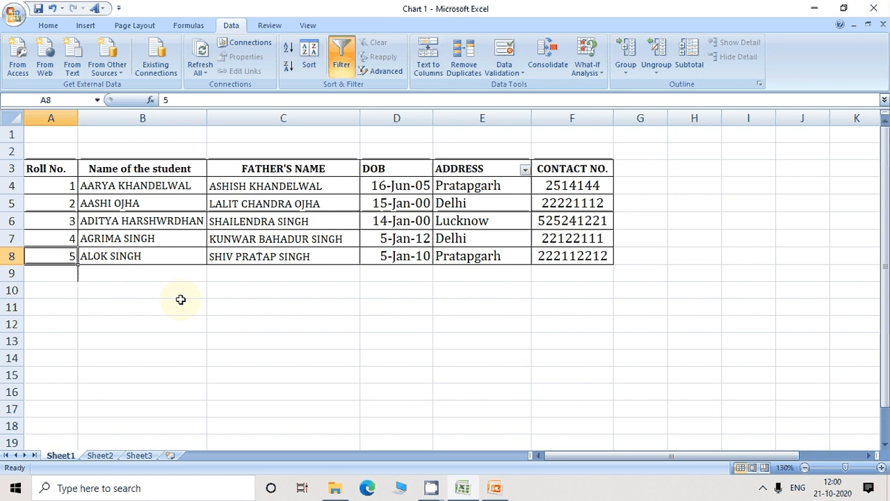
type("101")
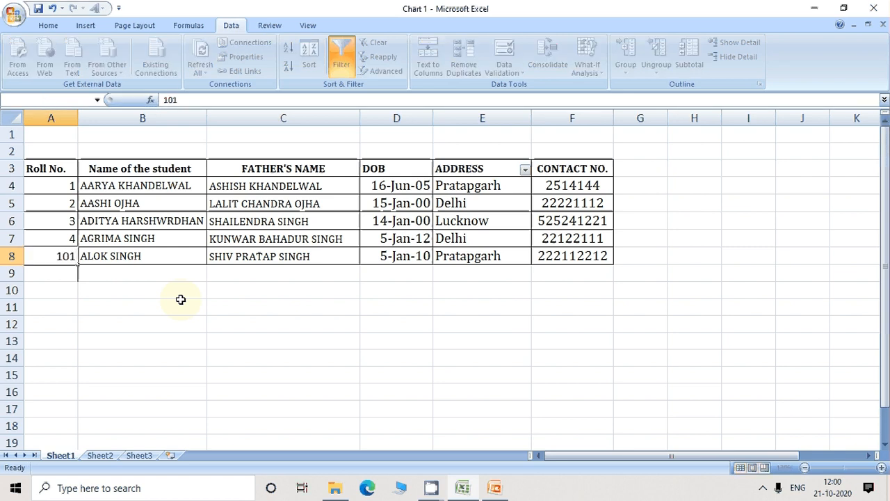
key("Return")
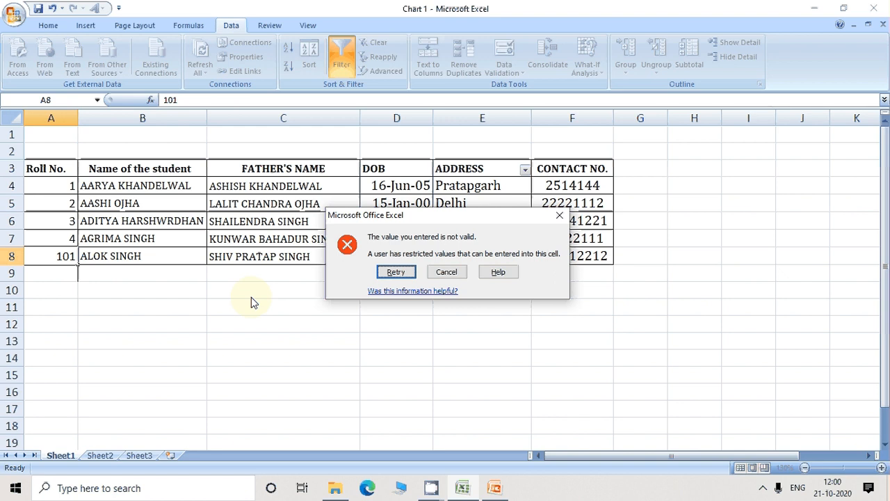
left_click(561, 219)
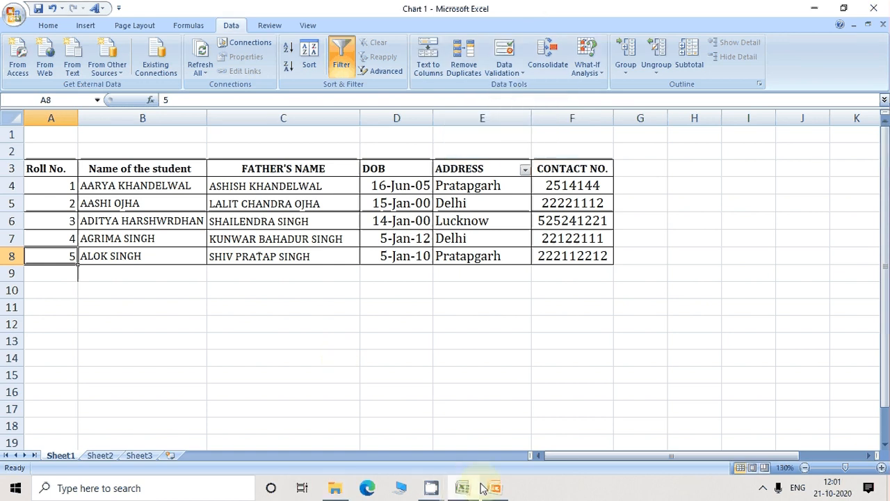
- Switch to the Chapter-5 Class-6 presentation in PowerPoint
mouse_move(476, 490)
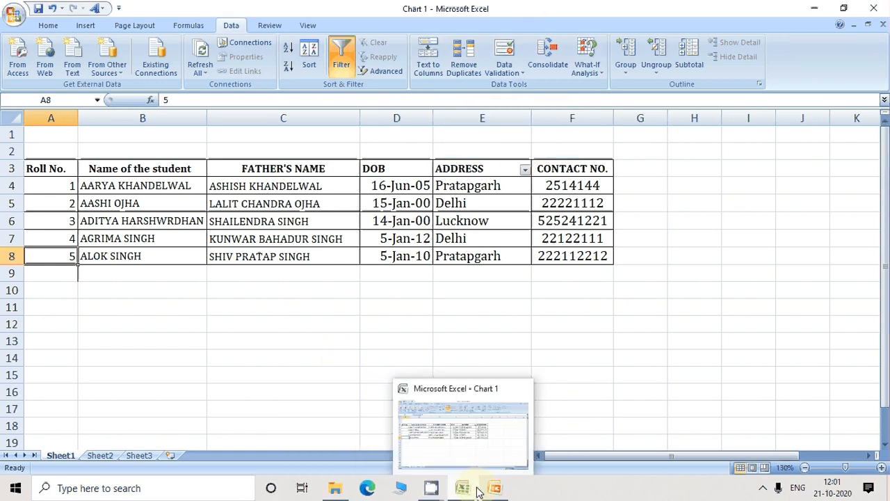
left_click(495, 488)
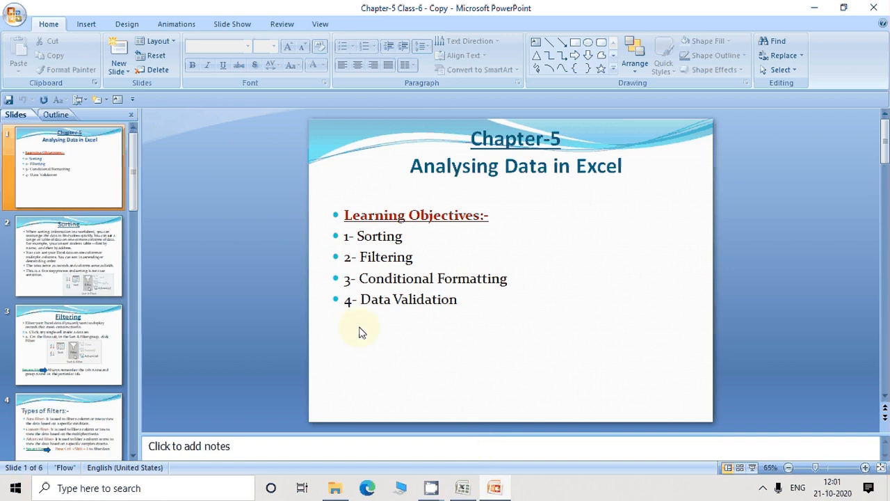